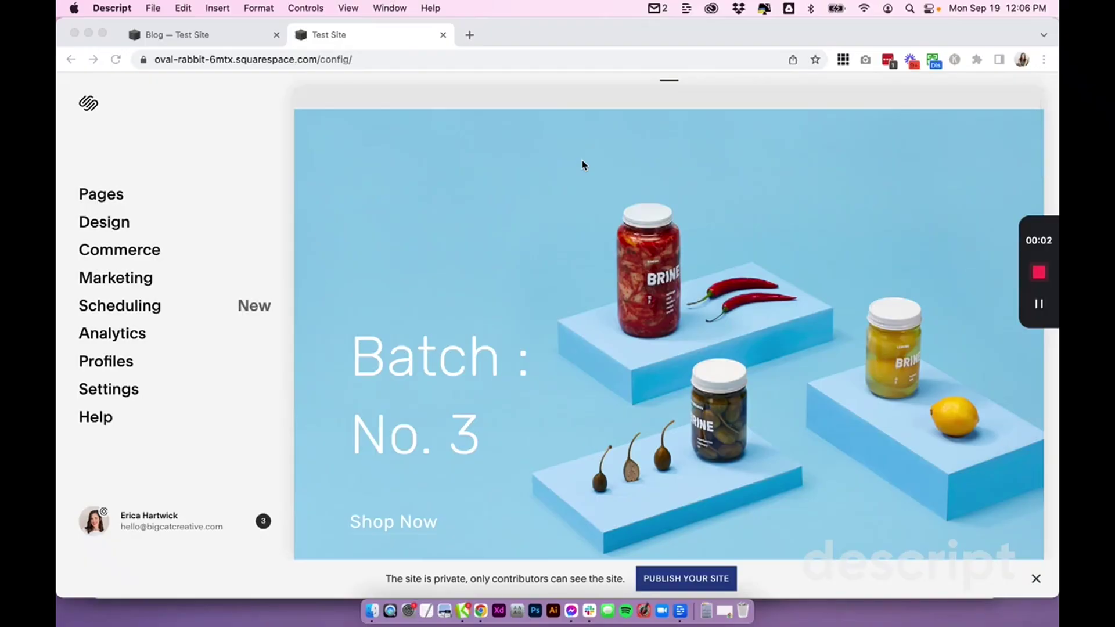
Scroll down to The Founders section and start editing it
scroll(583, 165, down, 5)
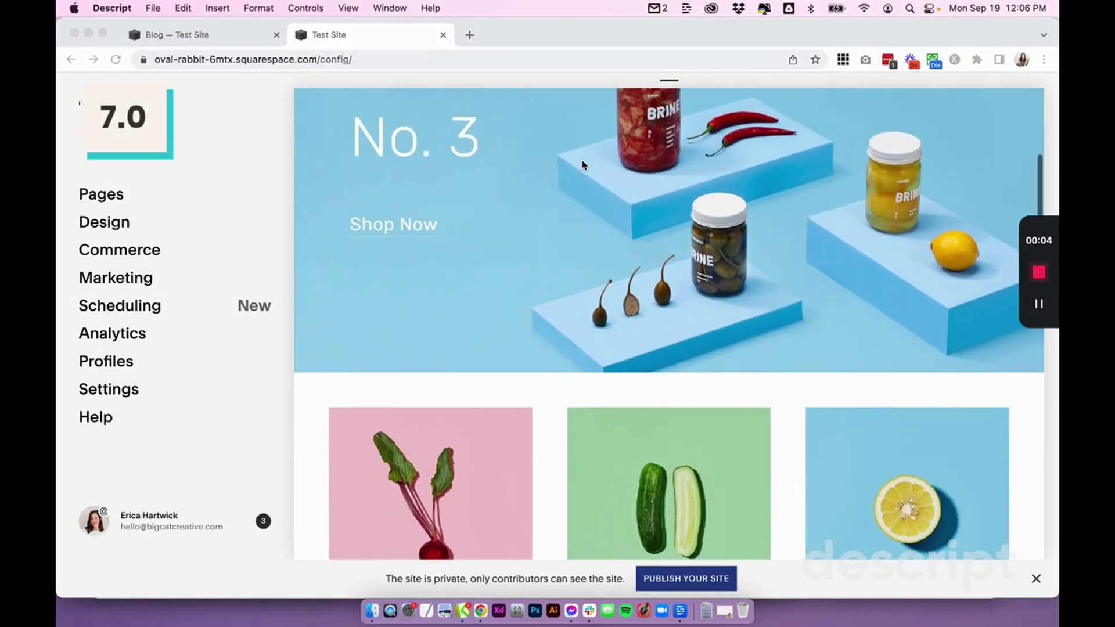
scroll(583, 166, down, 2)
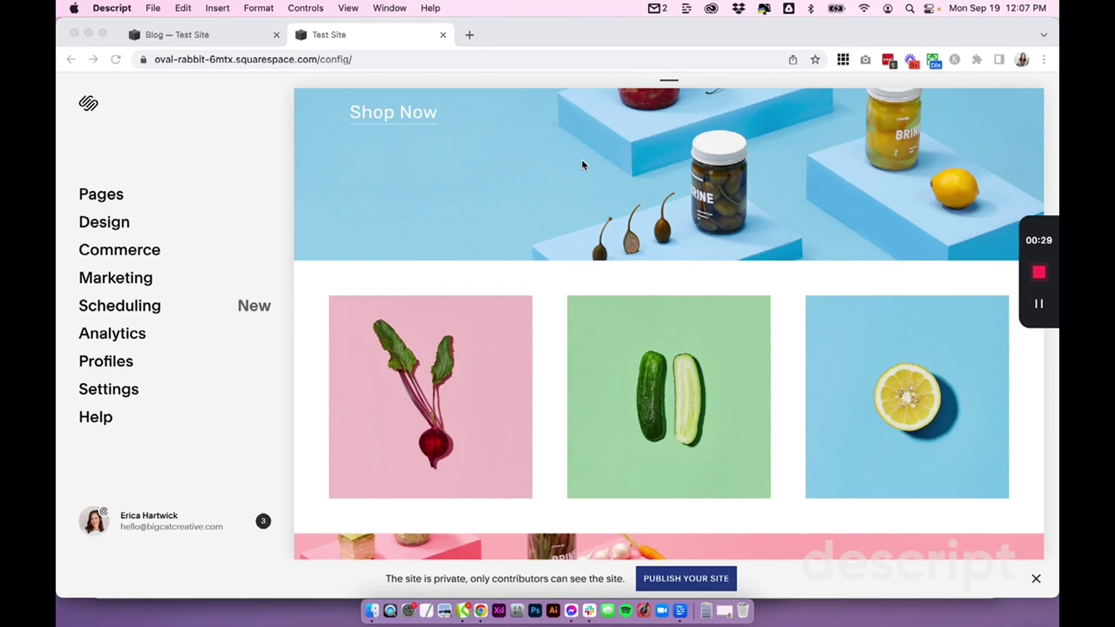
scroll(583, 165, down, 3)
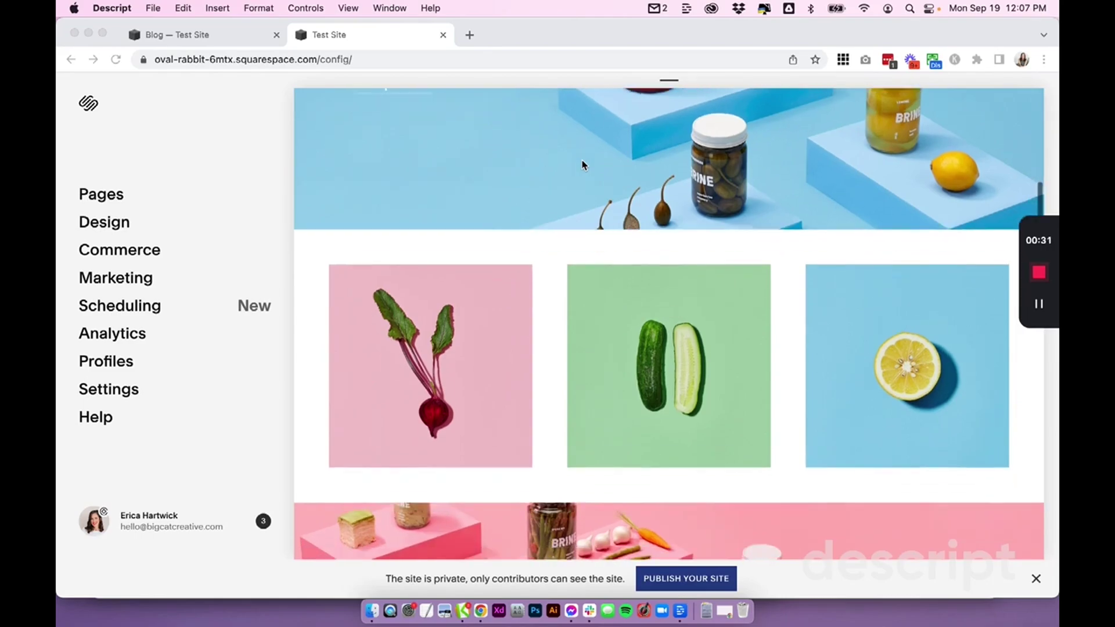
click(582, 167)
scroll(502, 123, down, 5)
scroll(501, 123, down, 8)
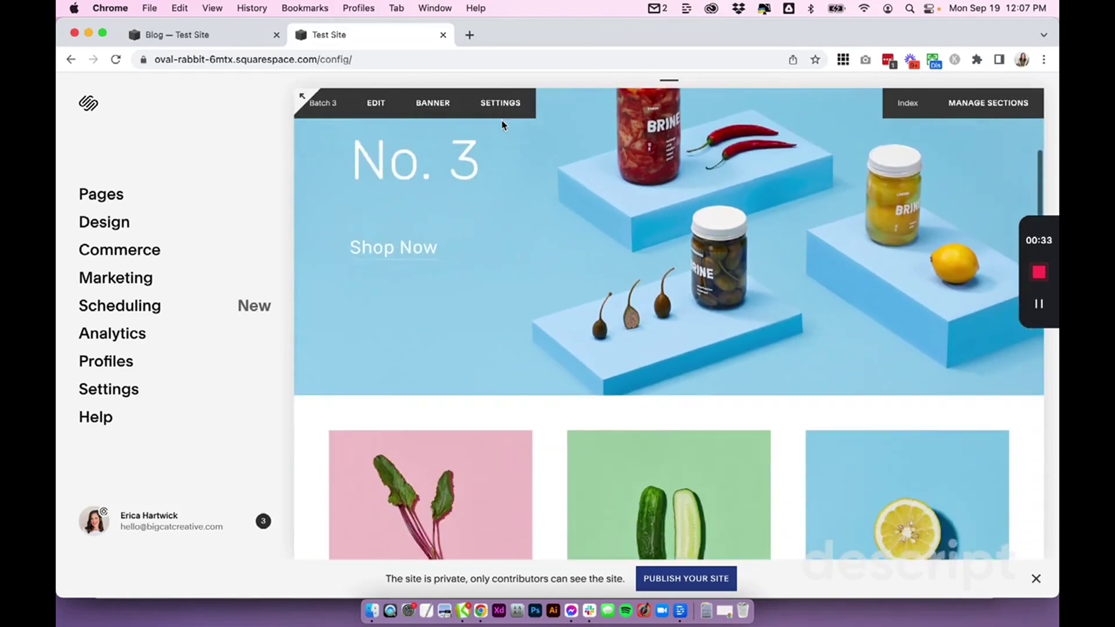
scroll(402, 213, down, 4)
scroll(401, 212, down, 6)
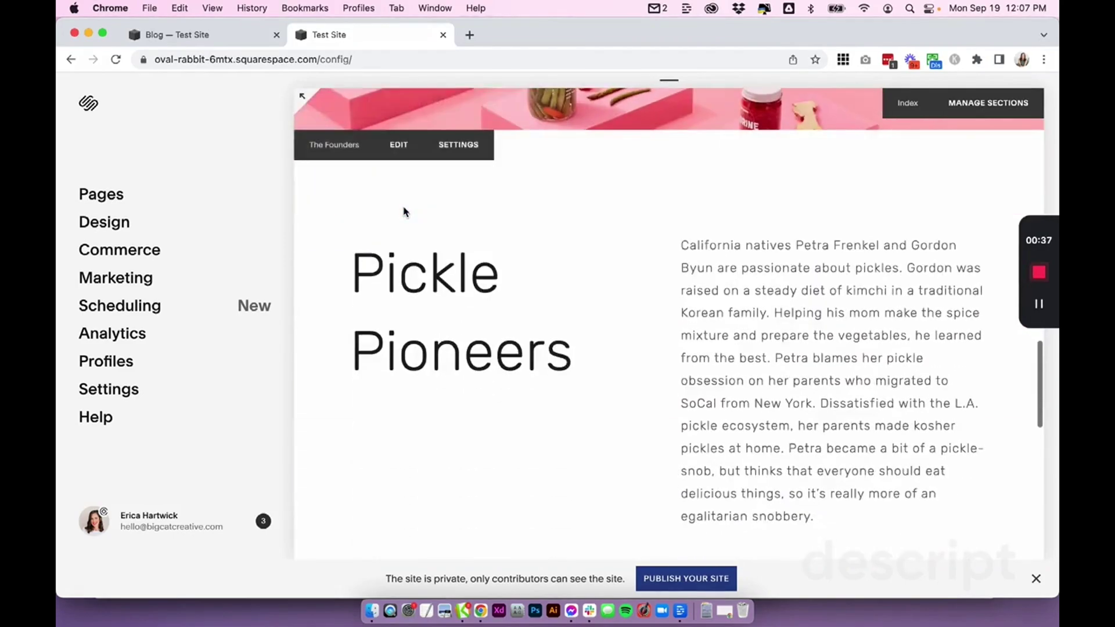
click(612, 316)
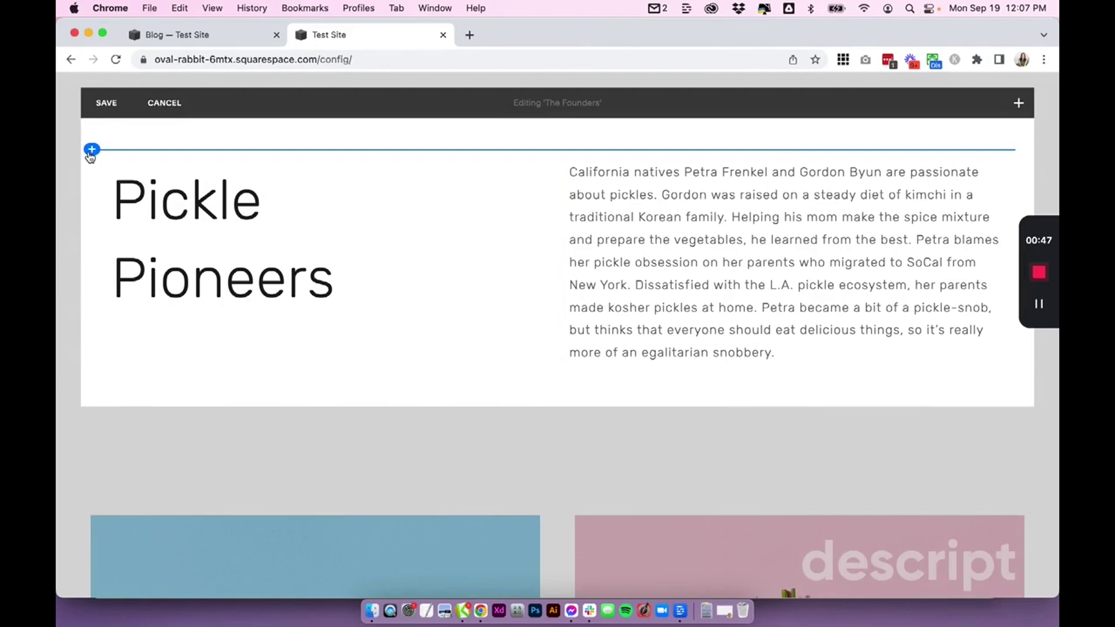
Search 'summ' and insert a Summary block below the Pickle Pioneers text
click(92, 376)
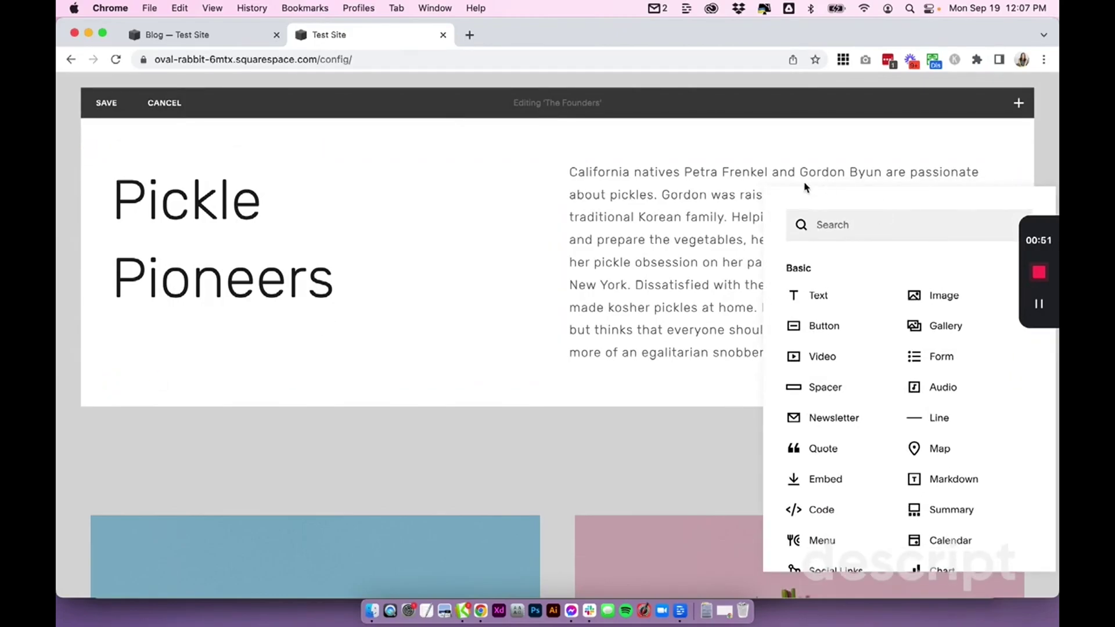
click(852, 223)
text(summ)
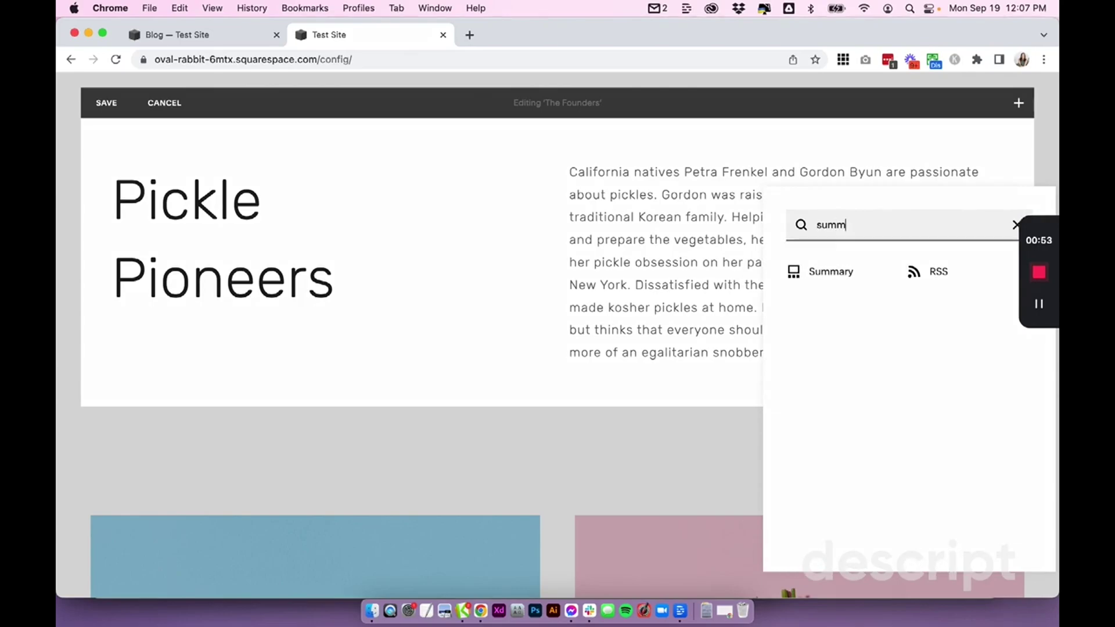
click(818, 269)
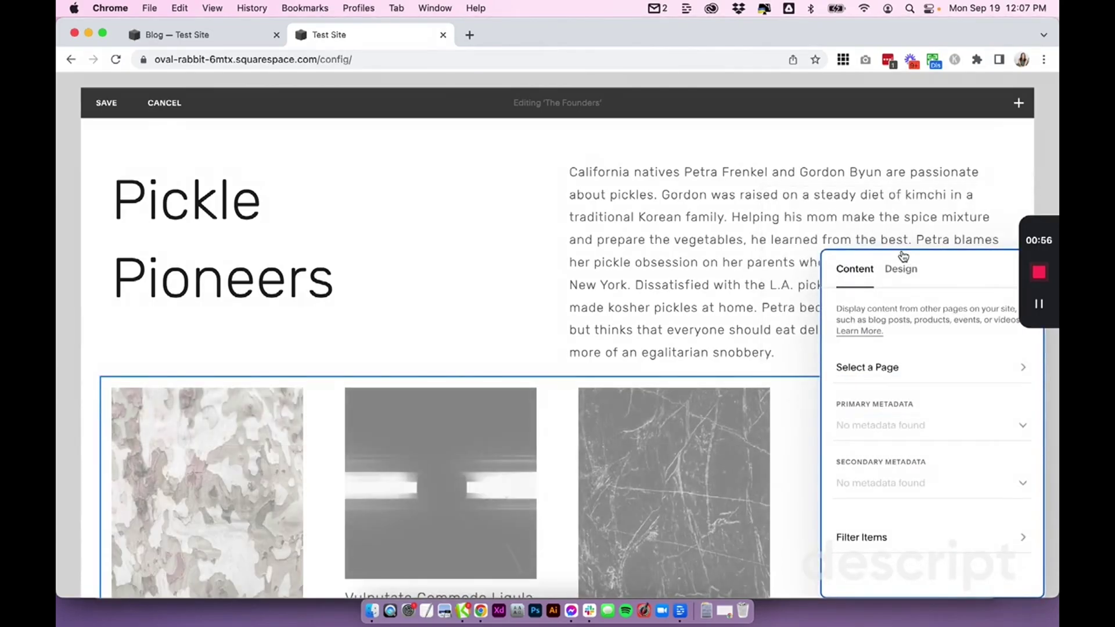
scroll(753, 250, down, 3)
scroll(753, 250, down, 2)
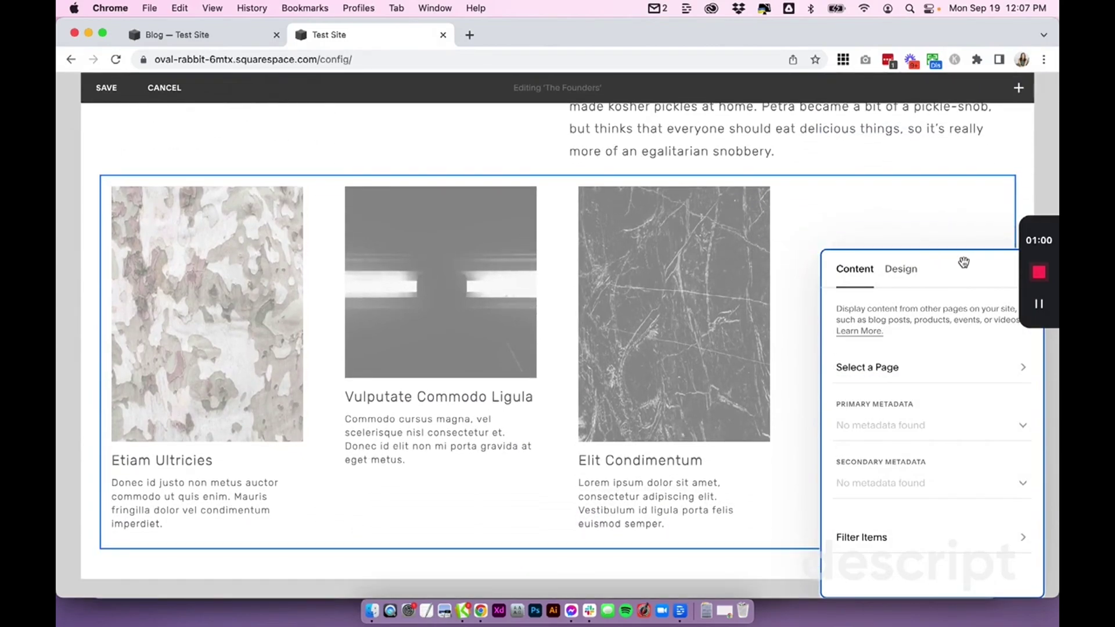
drag(963, 261, 923, 218)
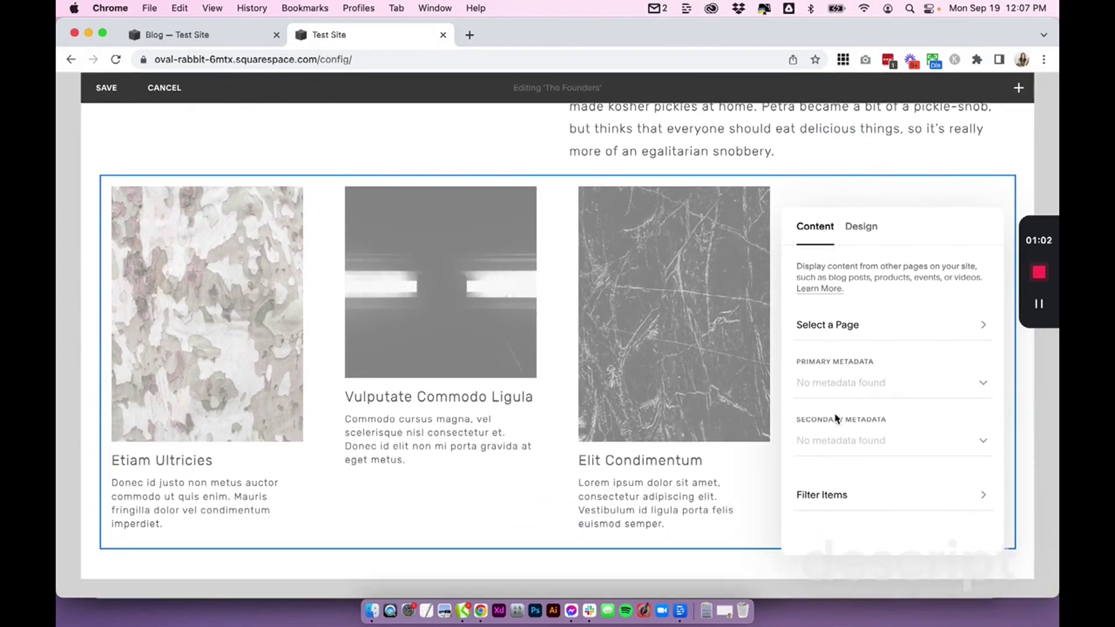
Source the Summary block from Blog Post Archive, listing Preserved Lemons, Behind the Brine and Beet Season
click(879, 330)
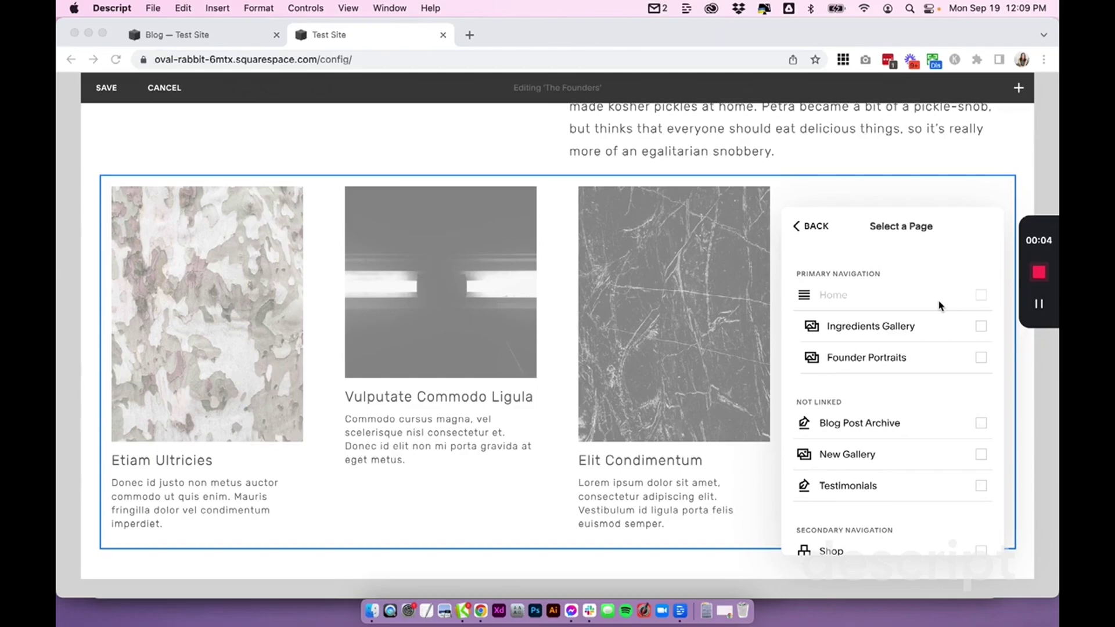
scroll(935, 307, down, 1)
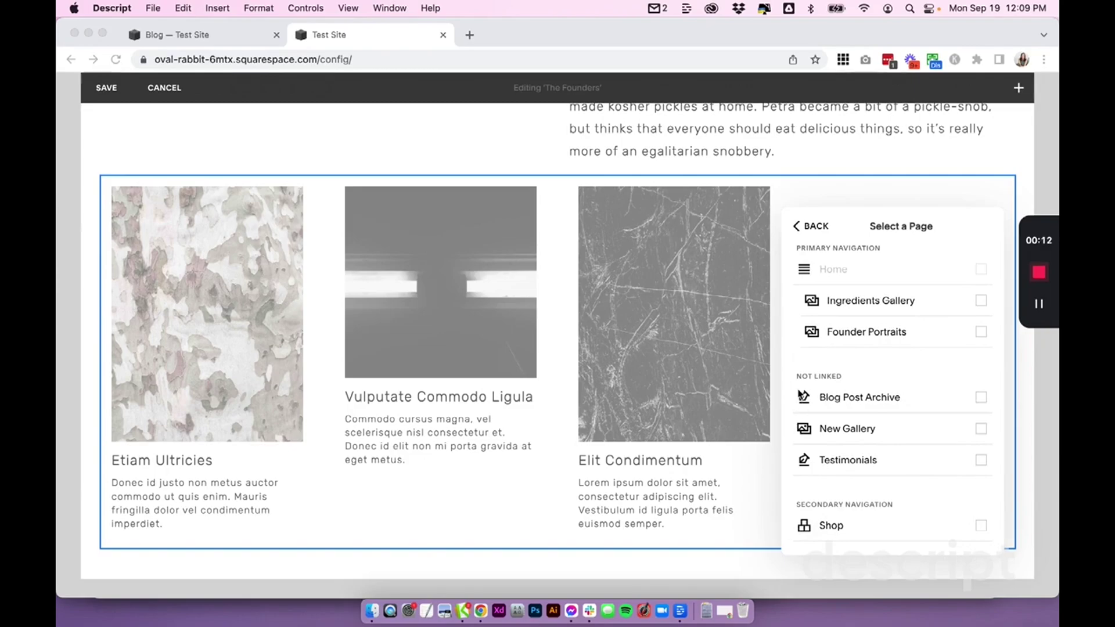
click(980, 398)
click(980, 398)
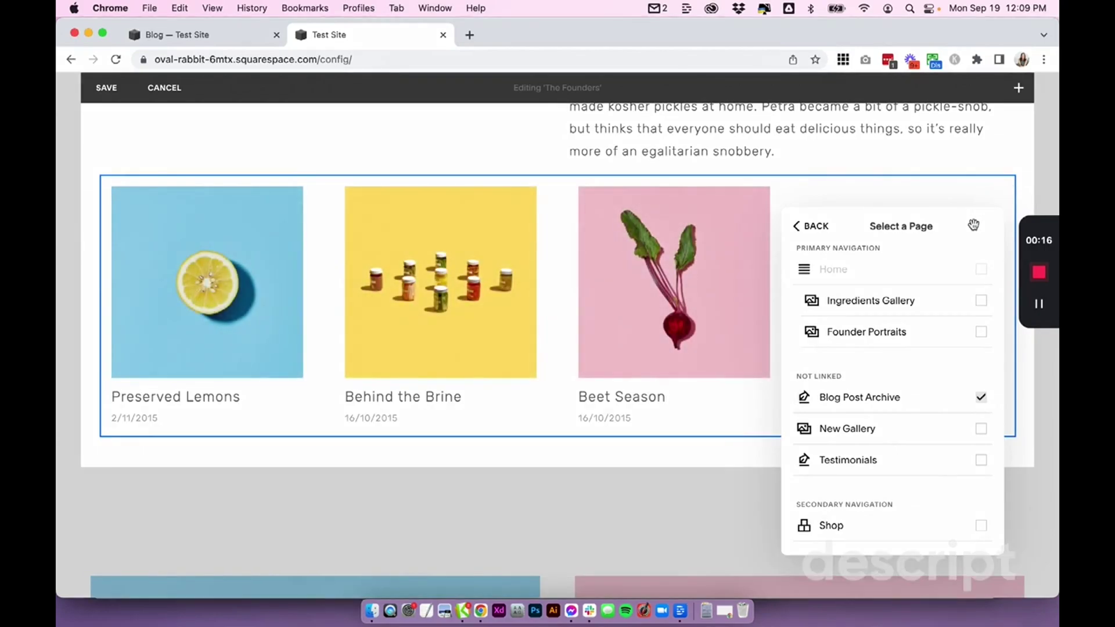
click(819, 225)
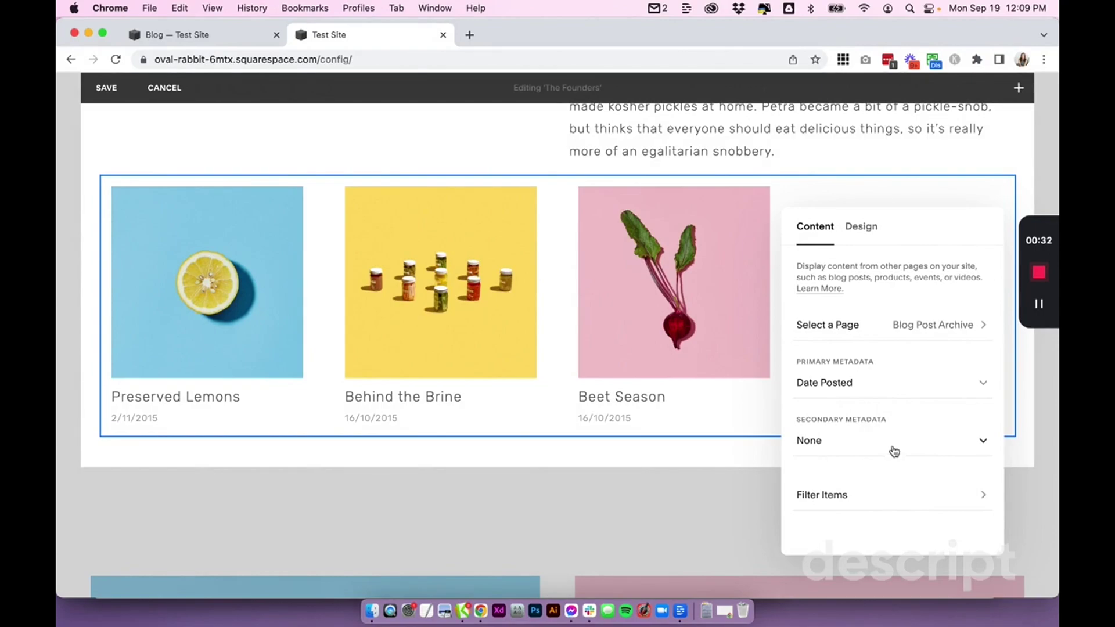
Set Primary Metadata to None and keep Secondary Metadata at None to hide dates
click(845, 384)
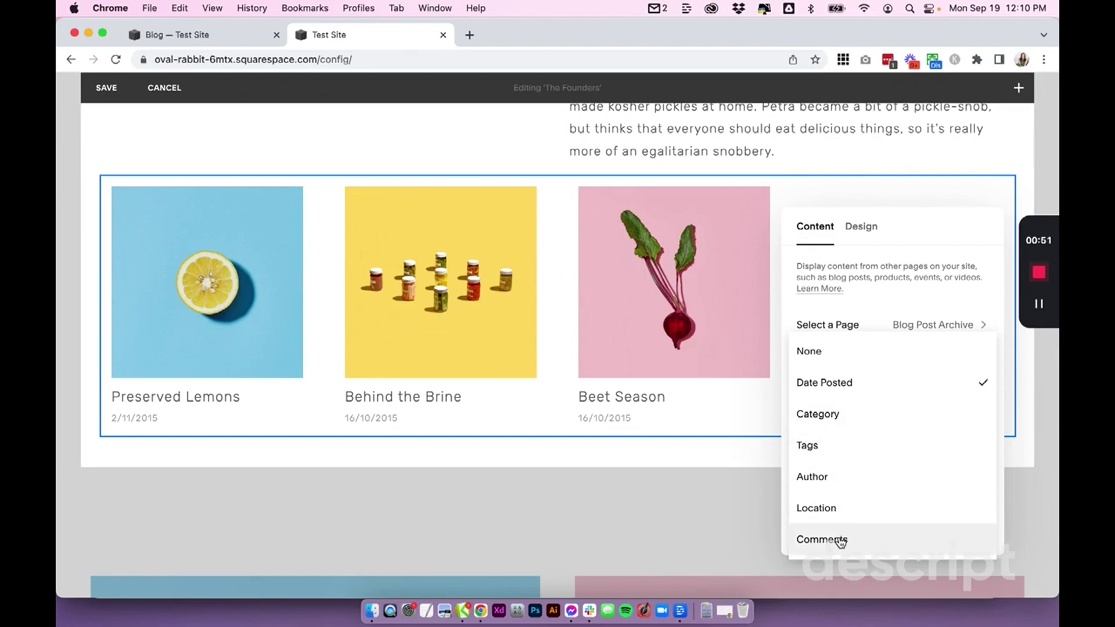
click(855, 356)
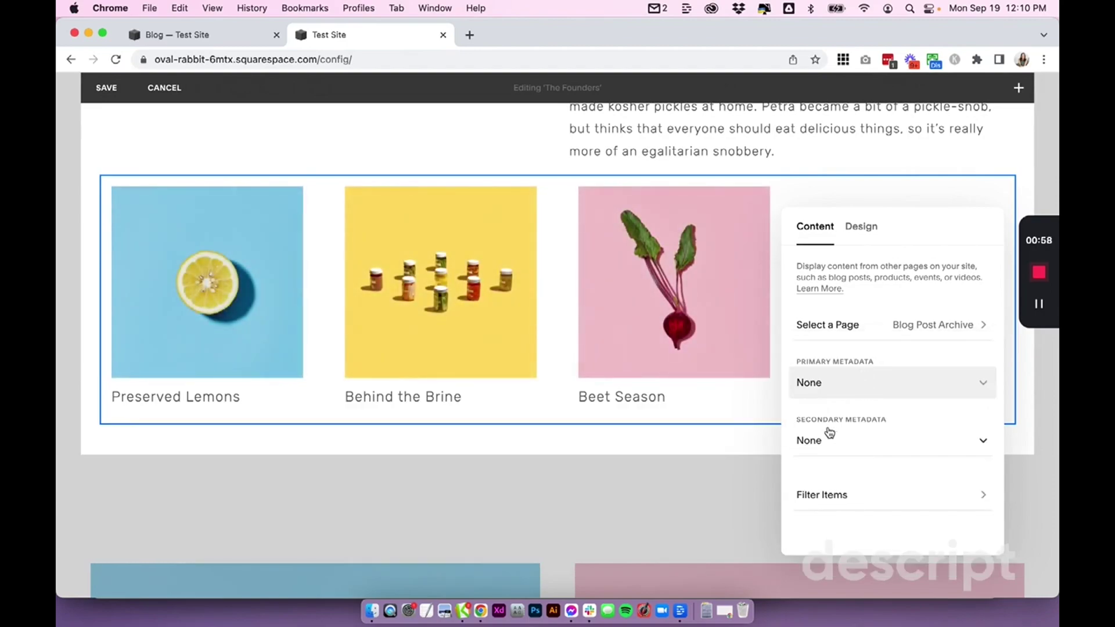
click(853, 444)
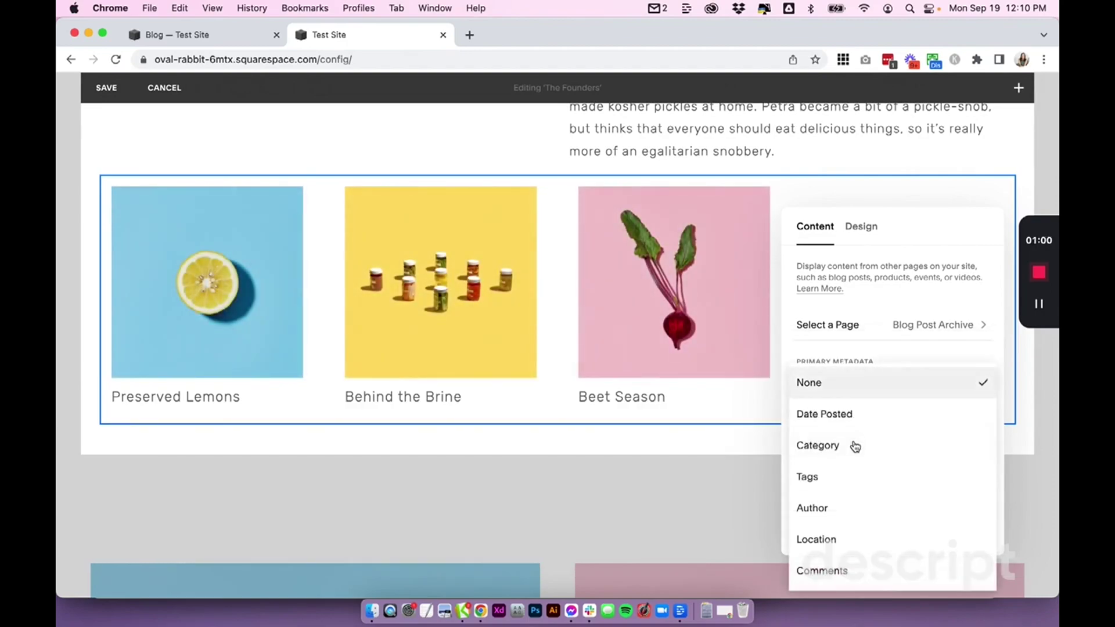
click(924, 297)
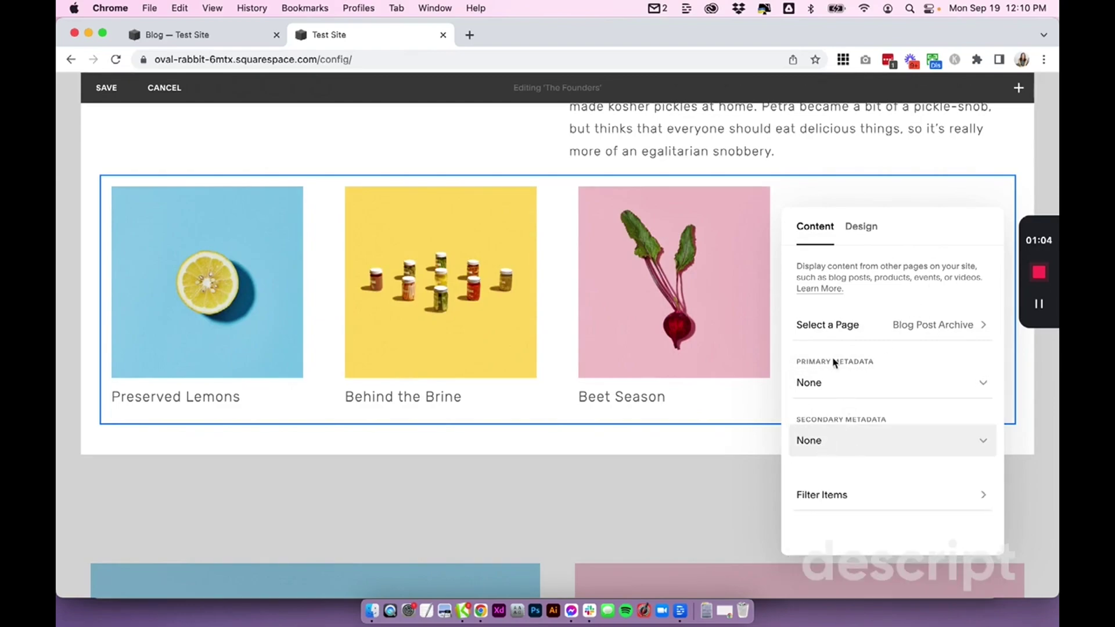
In Filter Items, leave Category at None and test the Featured Only toggle
click(814, 499)
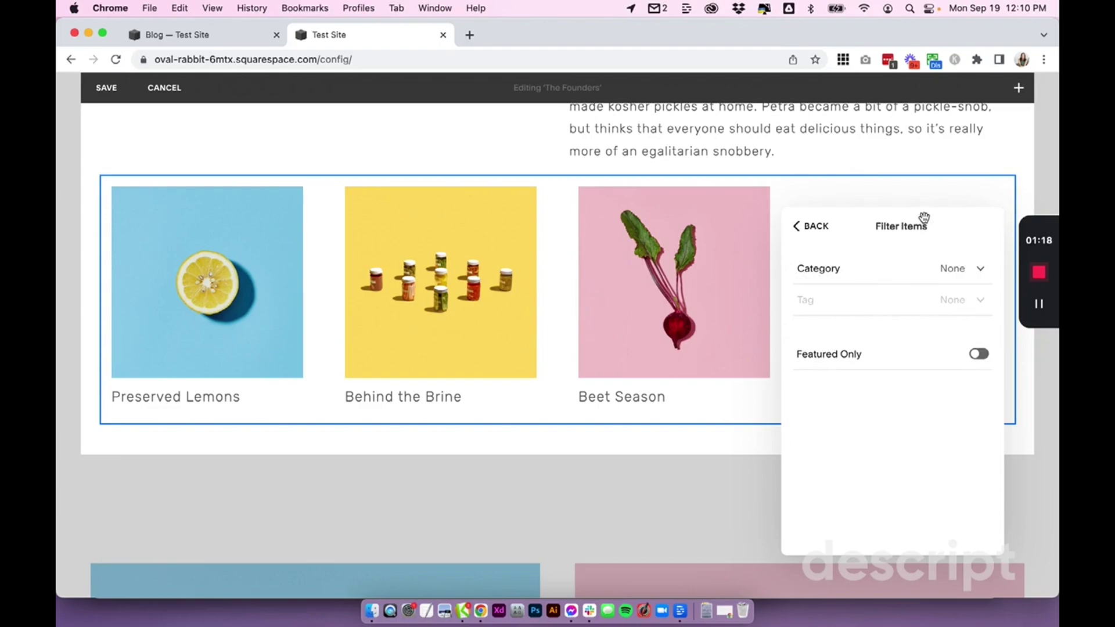
click(973, 268)
click(975, 266)
click(979, 356)
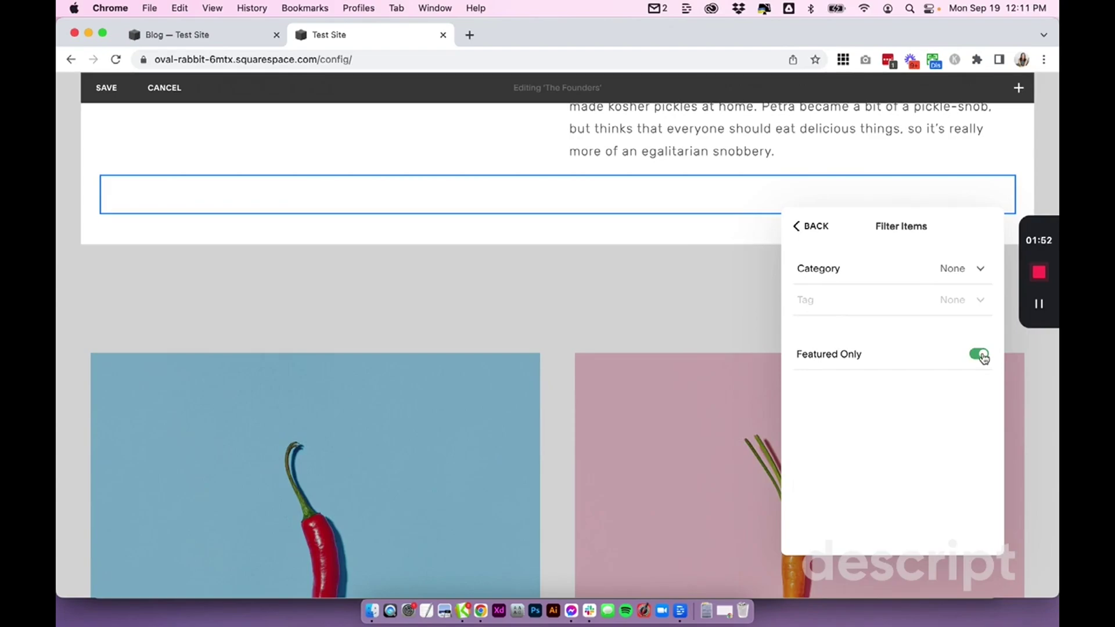
click(981, 355)
Try Lifestyle and Portfolio category filters, clear them, and switch Featured Only back on
click(953, 267)
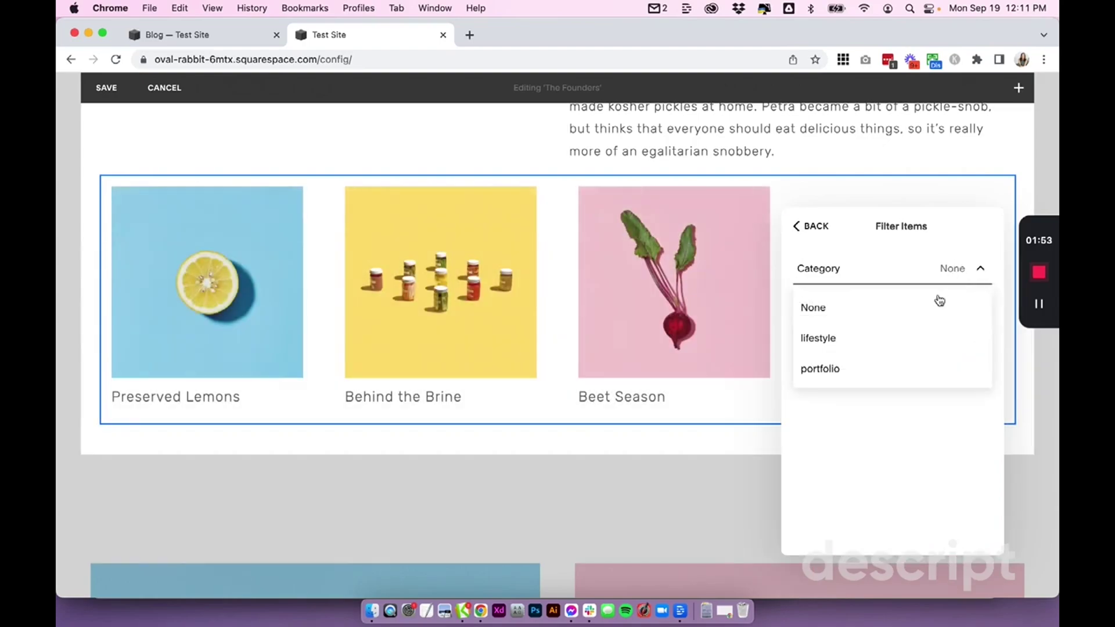
click(923, 331)
click(848, 370)
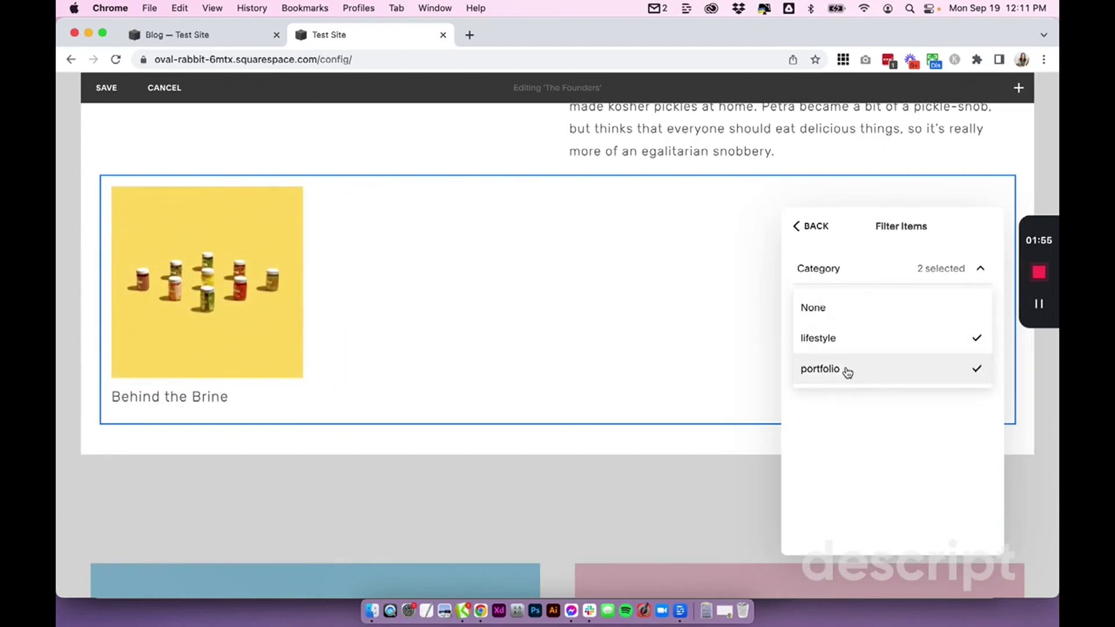
click(971, 337)
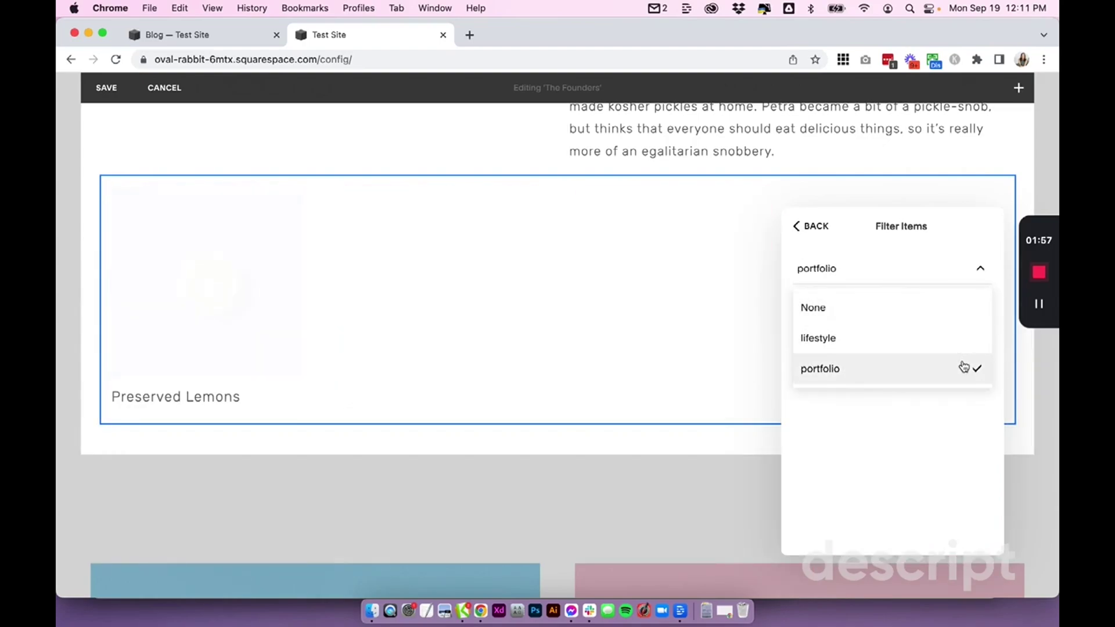
click(963, 367)
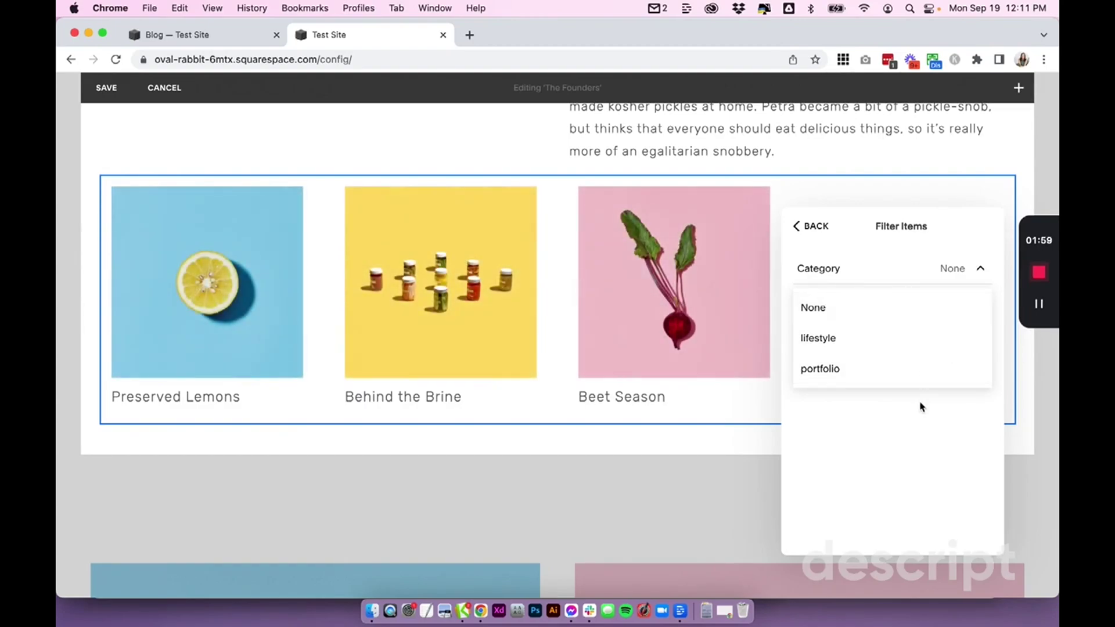
click(919, 427)
click(980, 355)
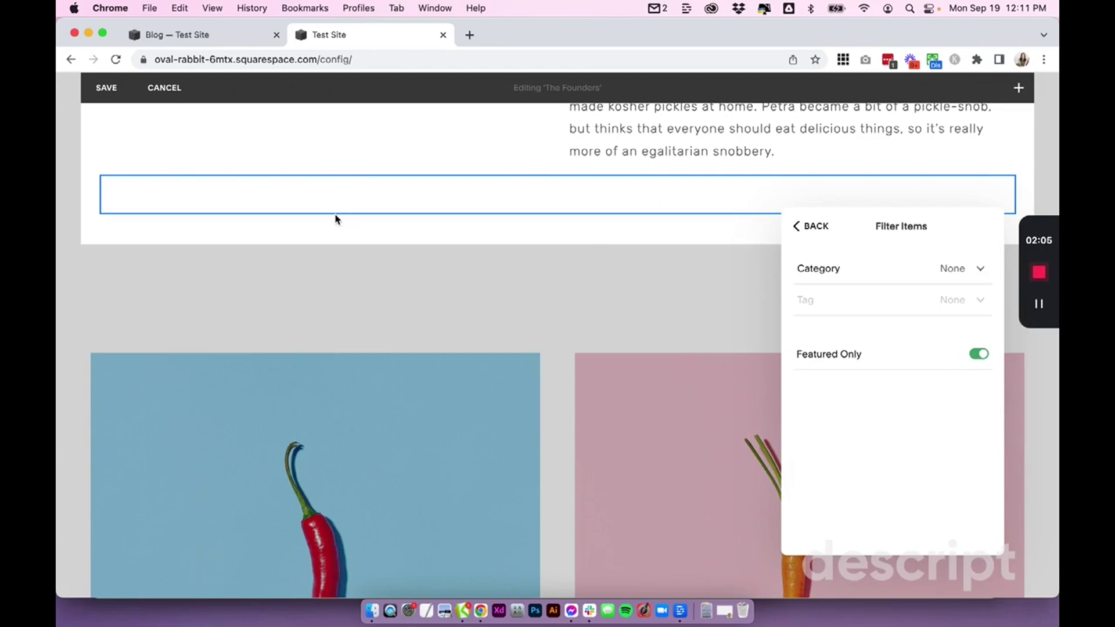
click(407, 231)
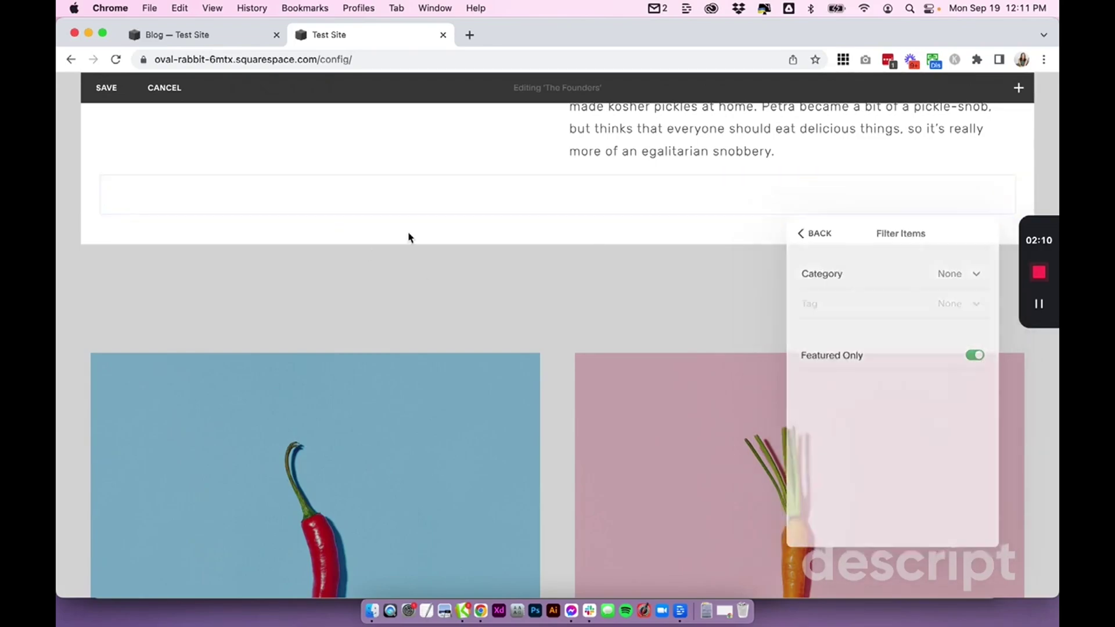
Save the Founders section edits and open the Blog Post Archive page
click(106, 88)
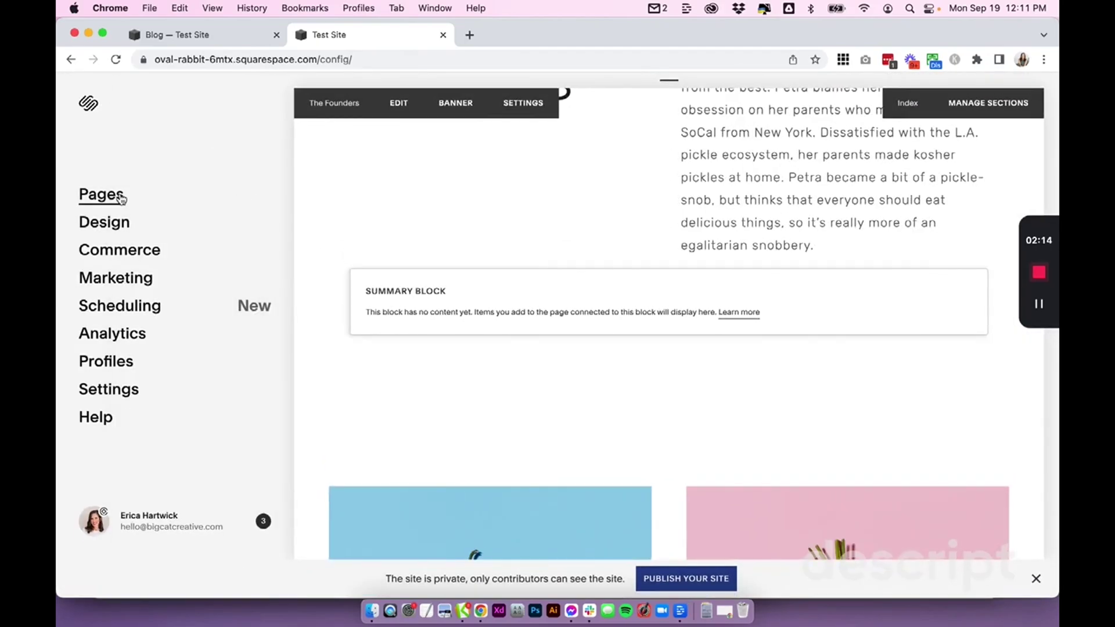
click(102, 195)
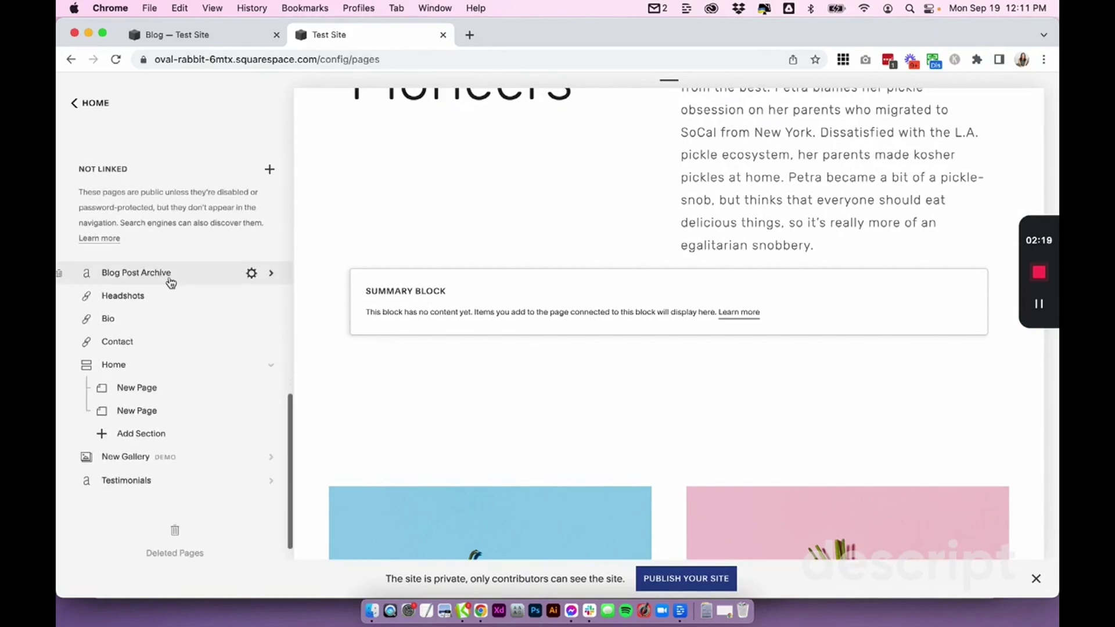
click(169, 280)
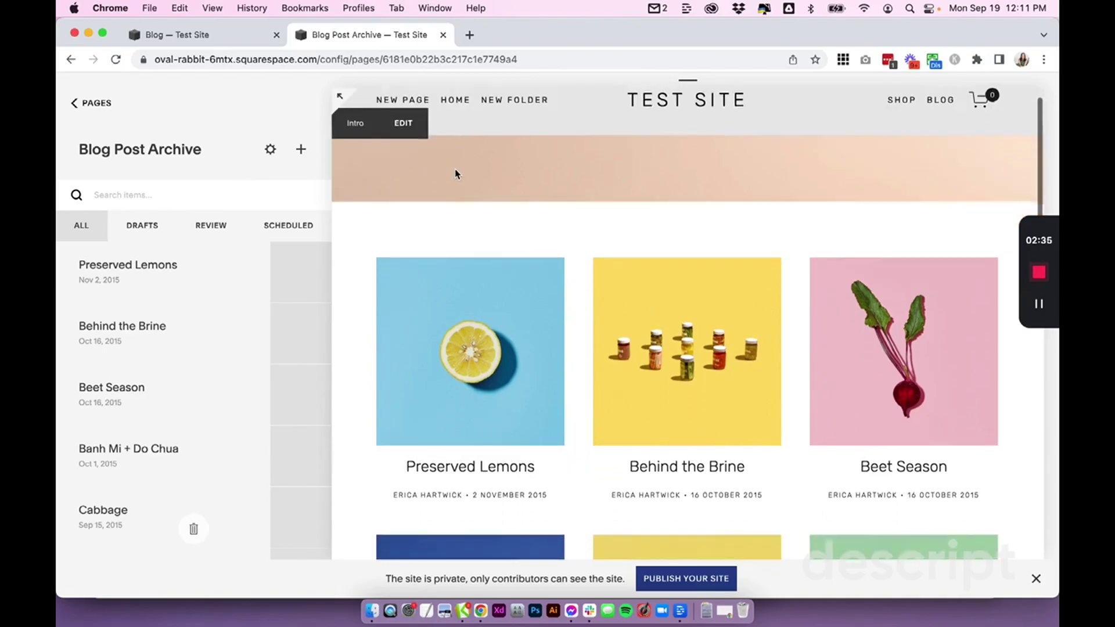
Open Preserved Lemons in Edit Post, then go to the test site's Blog tab
scroll(455, 174, down, 15)
scroll(456, 174, up, 15)
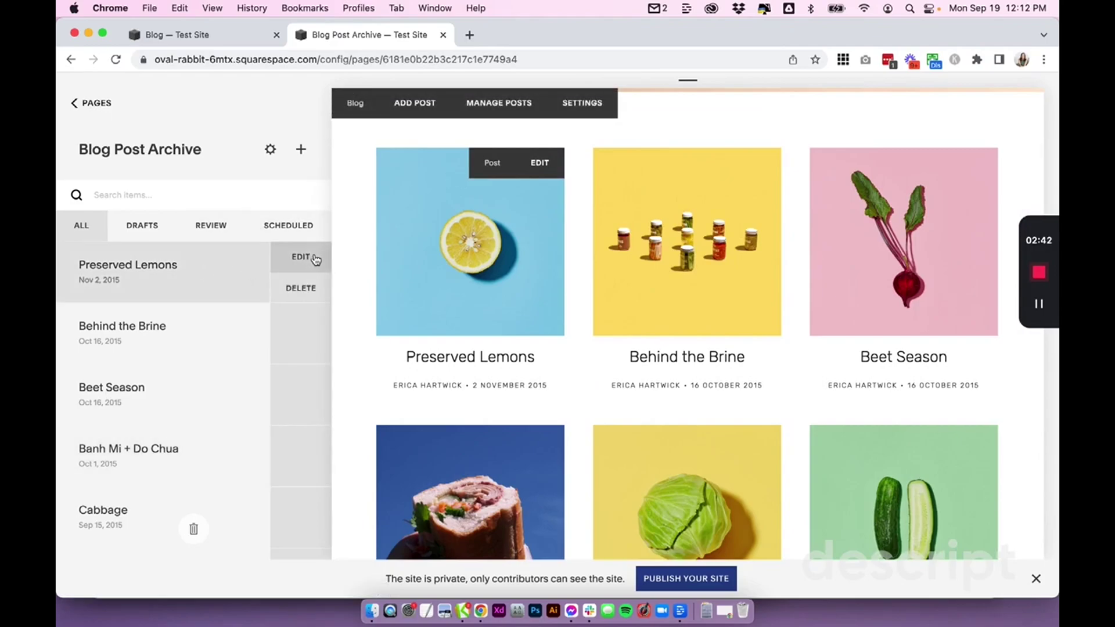
click(314, 259)
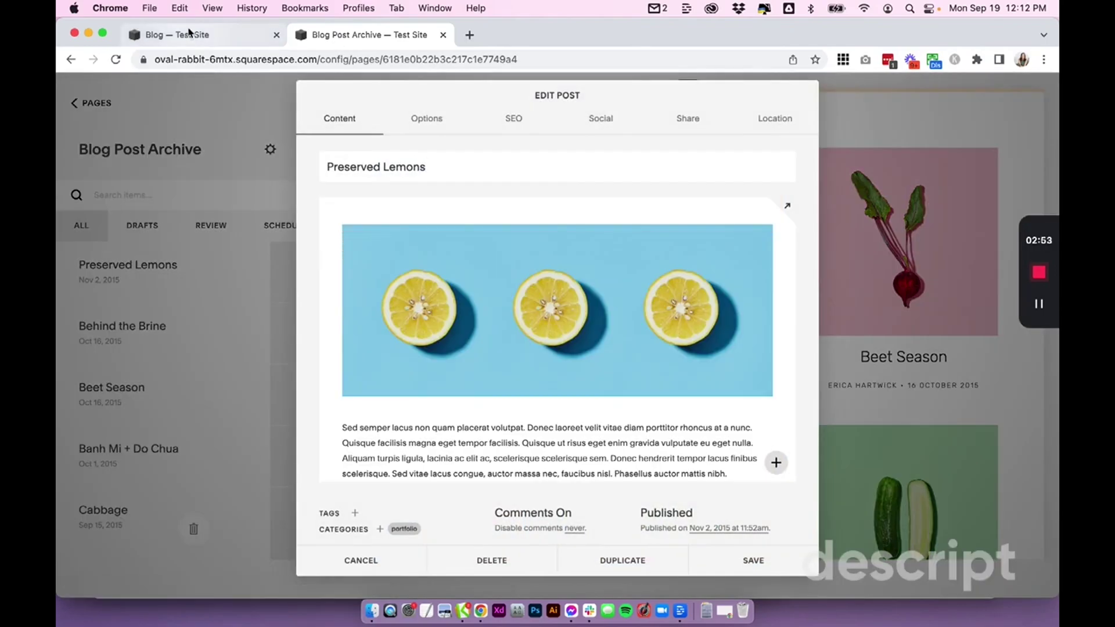
click(192, 35)
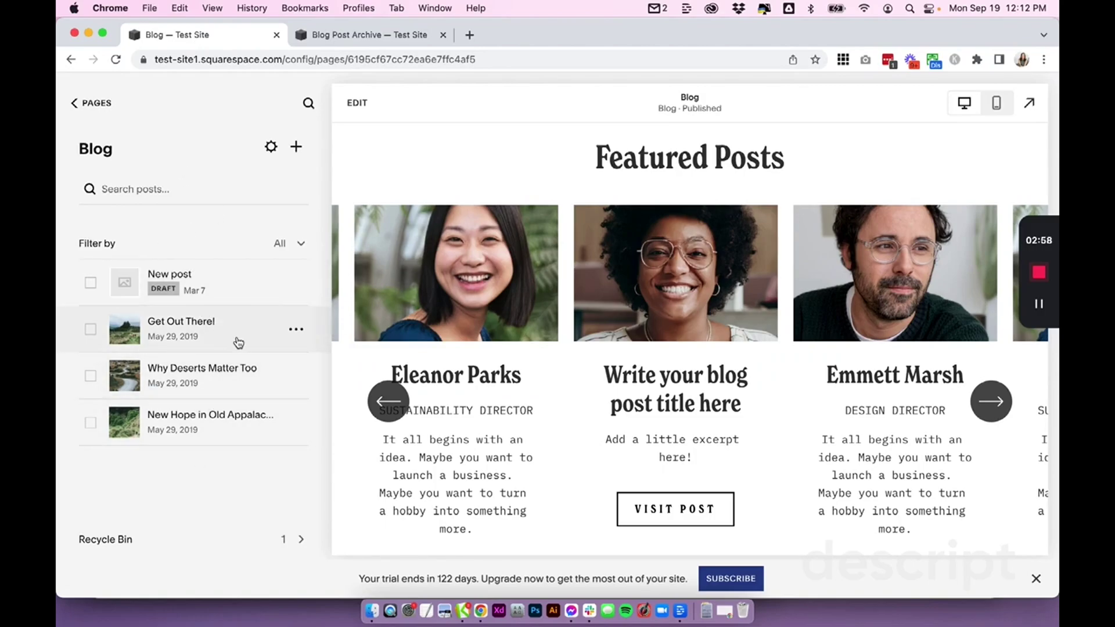
Open Settings for Get Out There!, briefly checking Preserved Lemons' categories in the other tab
click(297, 331)
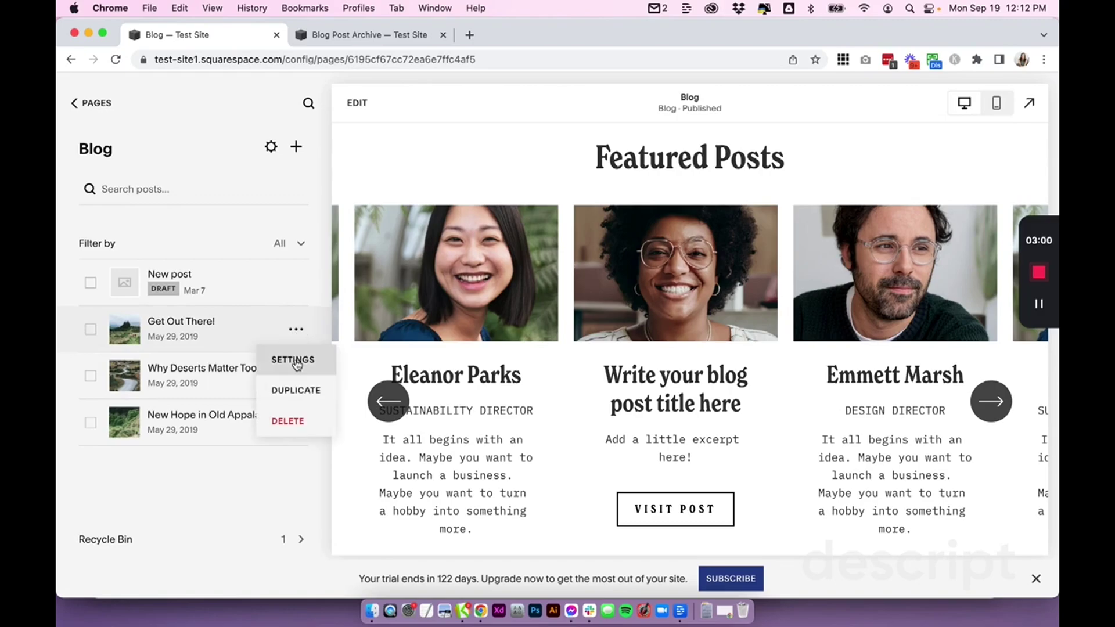
click(298, 361)
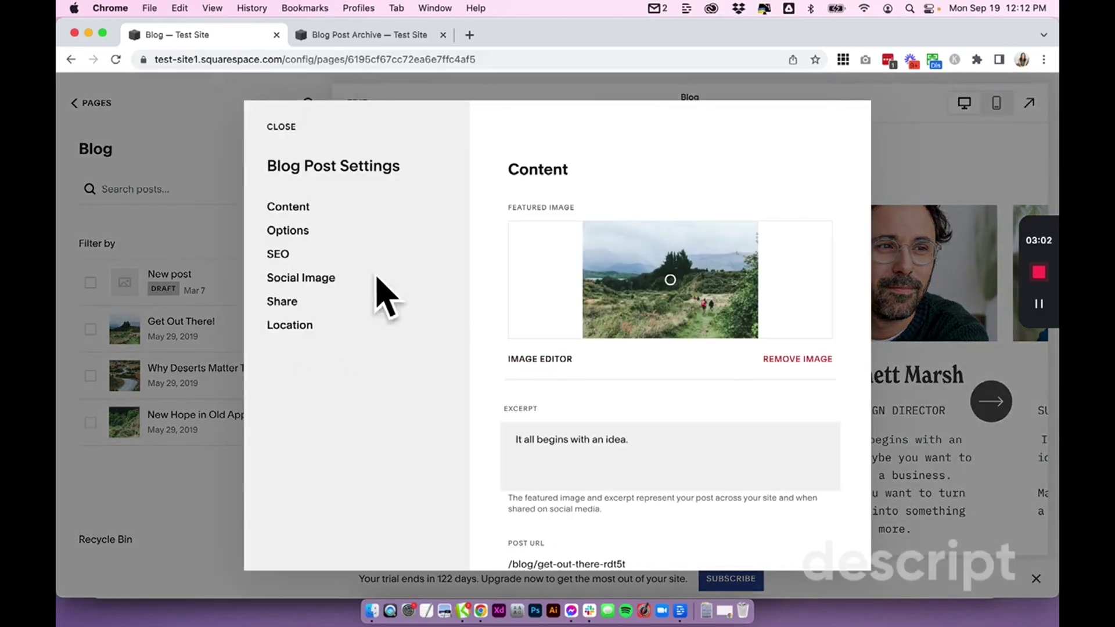
click(331, 36)
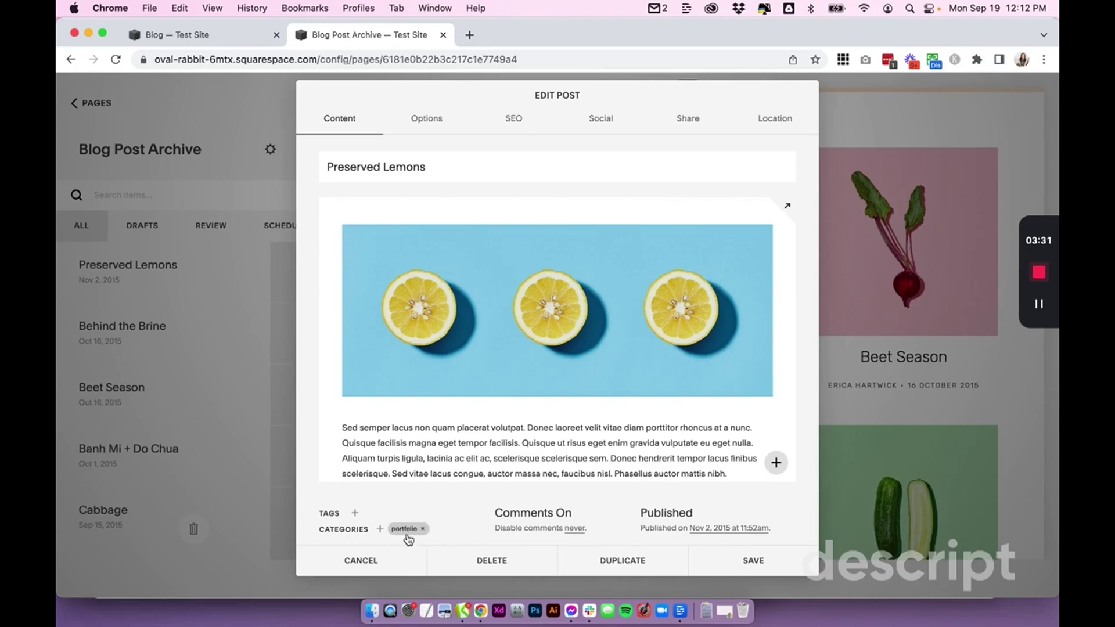
click(381, 530)
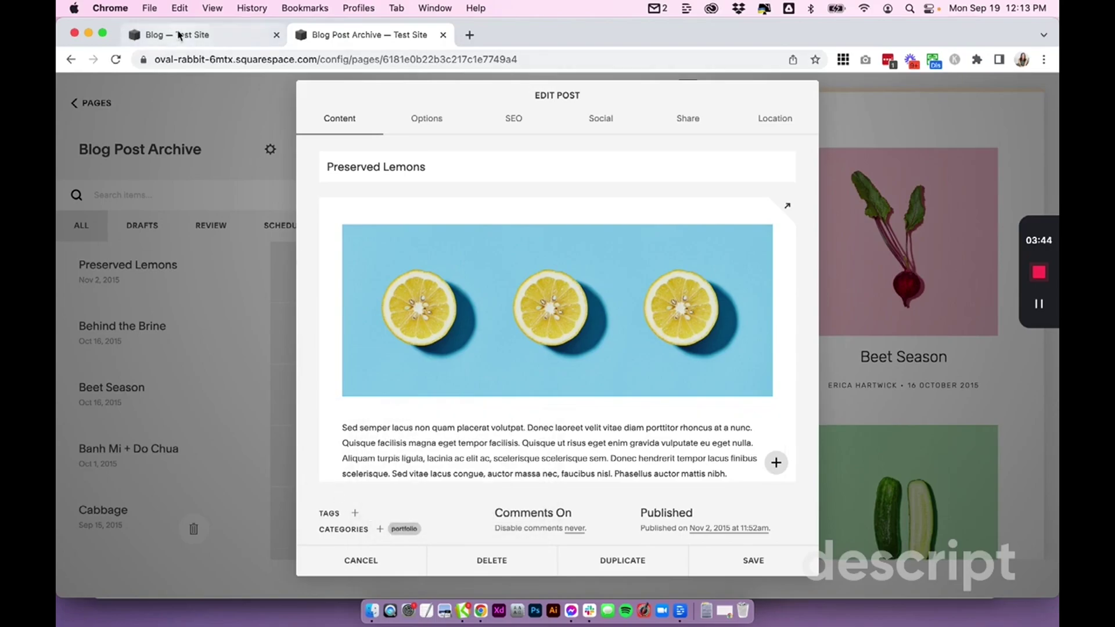
click(174, 34)
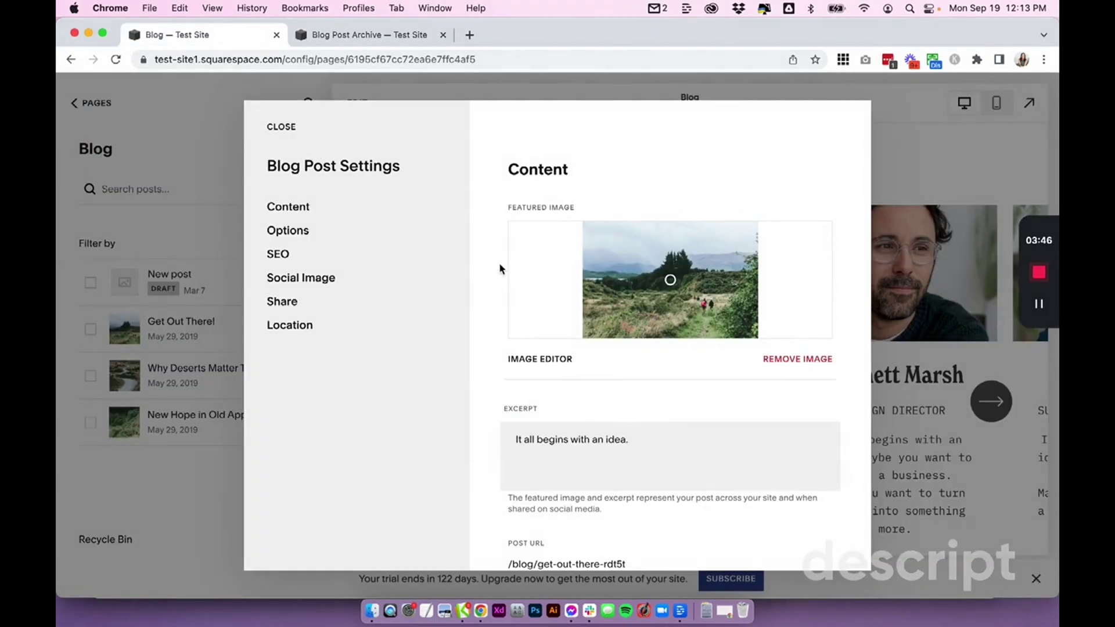
In the post's Options, add a trial 'tag' tag and remove it again
click(305, 232)
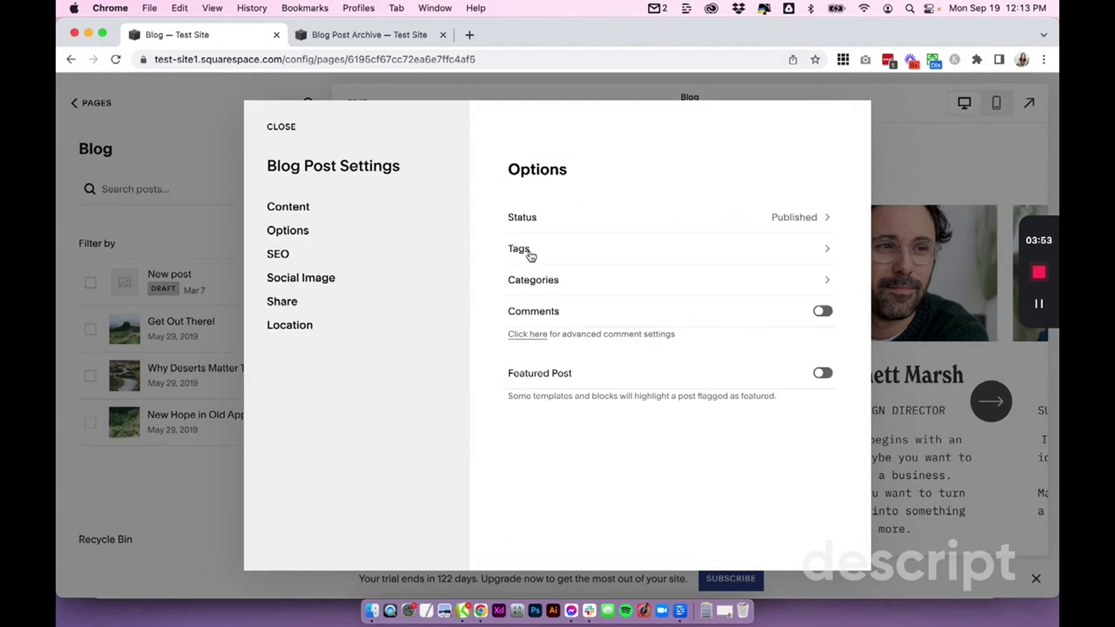
click(529, 254)
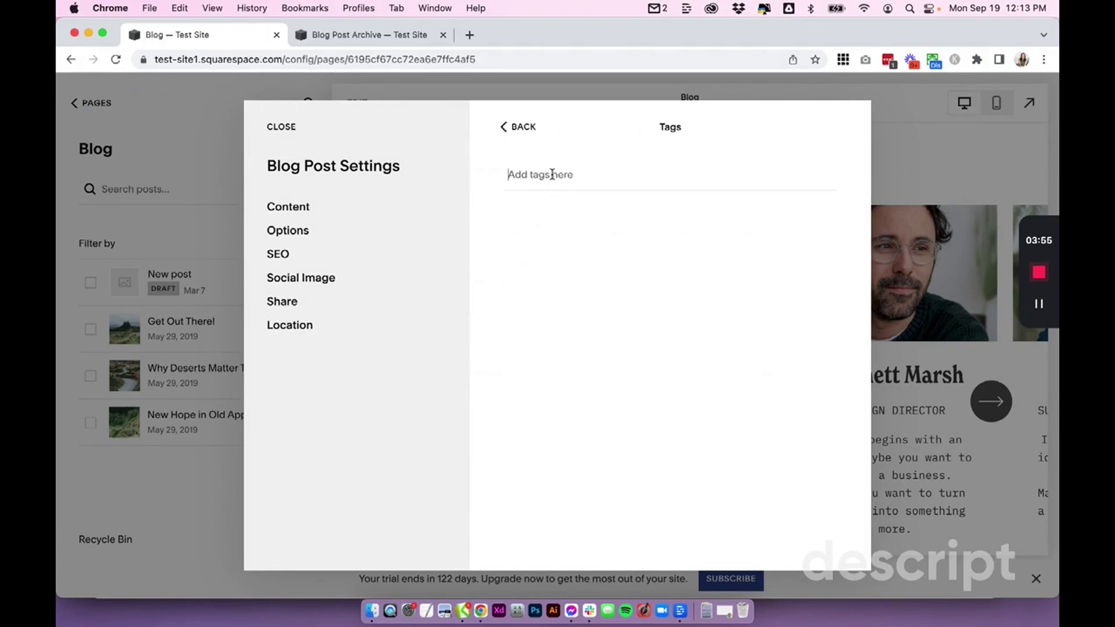
text(tag)
key(Return)
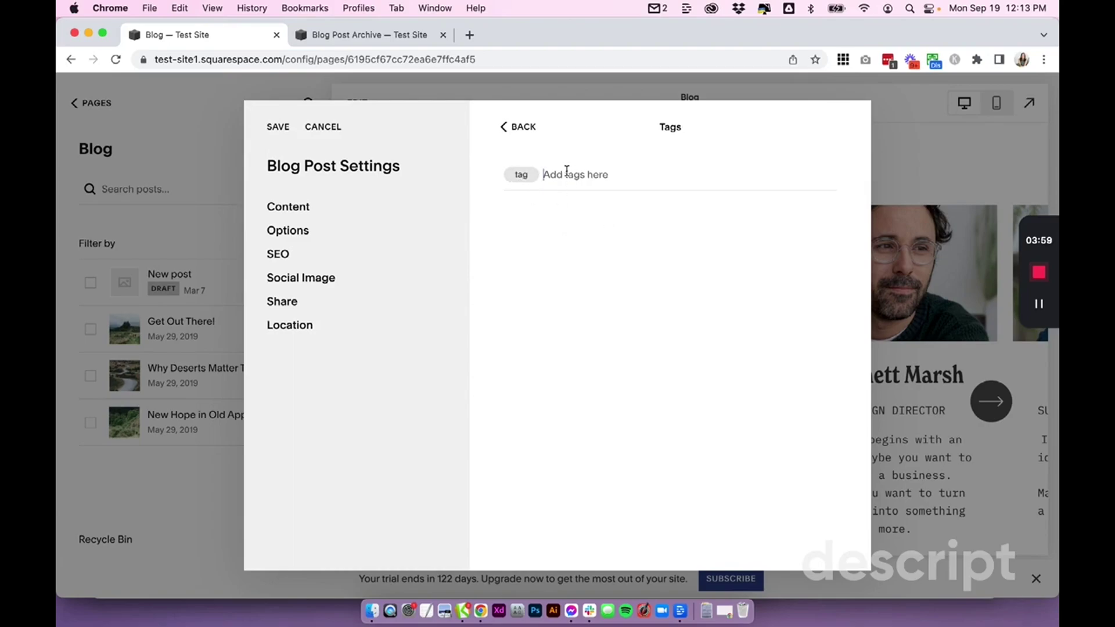
key(BackSpace)
key(BackSpace)
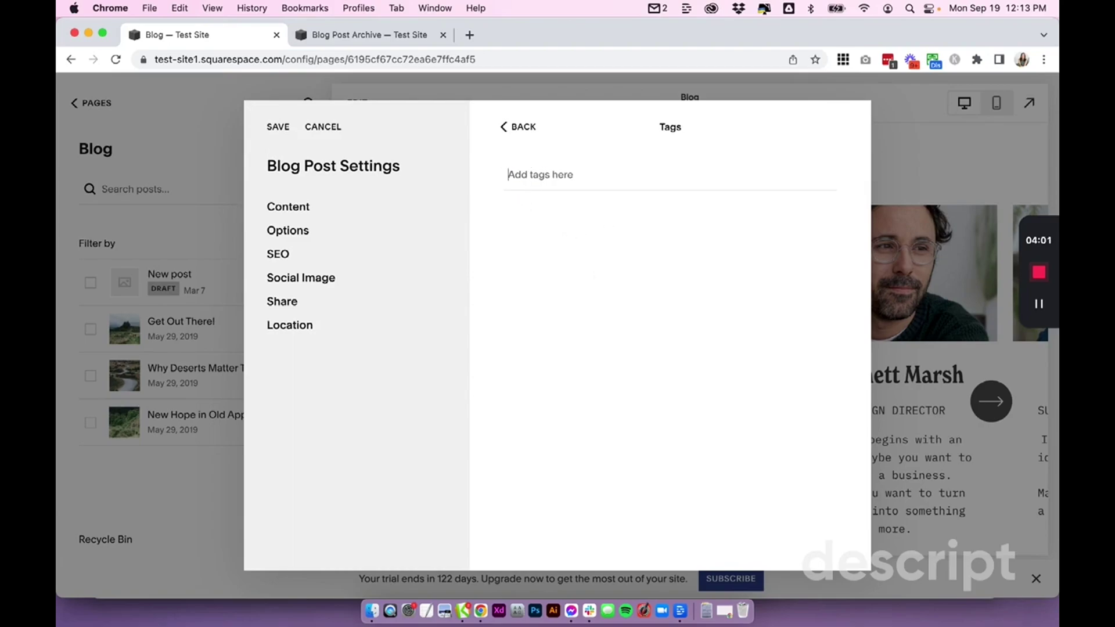
click(523, 126)
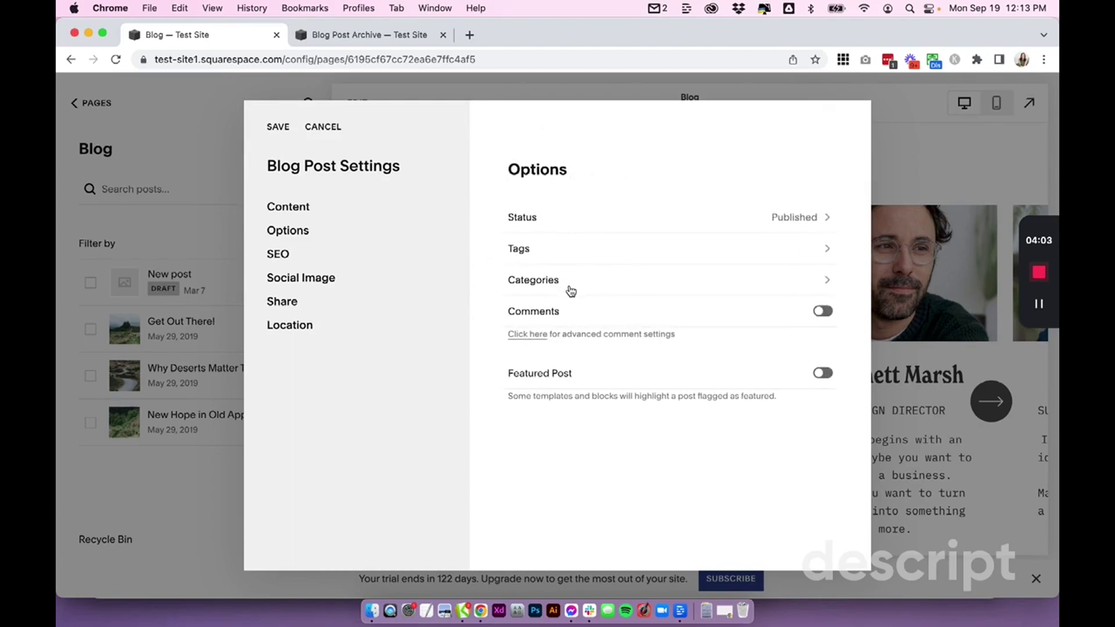
Create a trial 'mo' category, toggle Portfolio on and off, then delete it
click(567, 287)
click(821, 179)
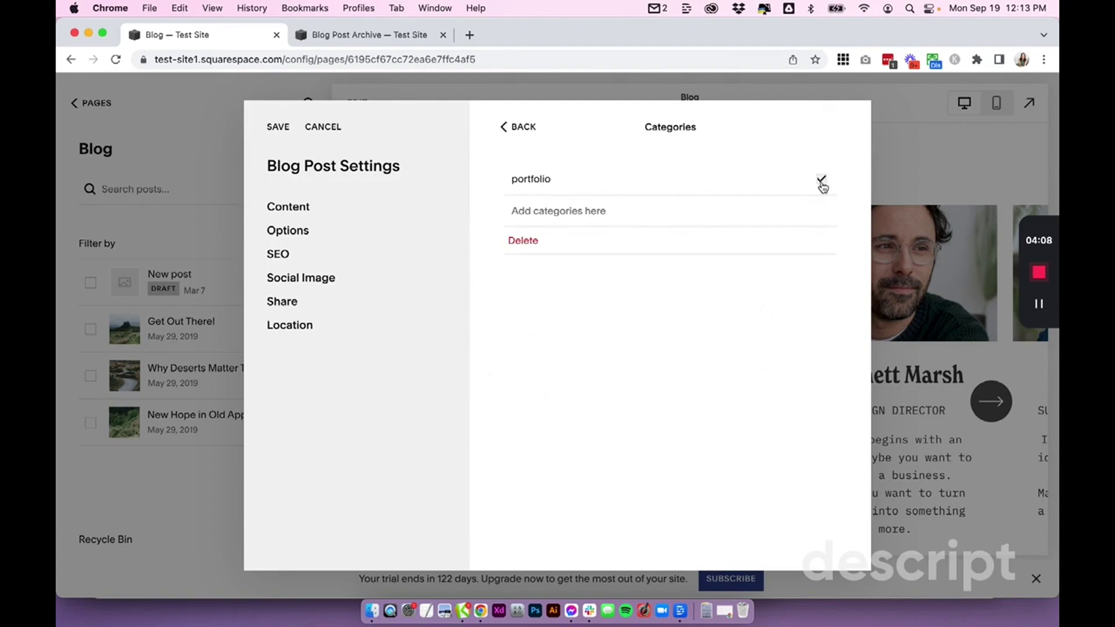
click(821, 183)
click(574, 209)
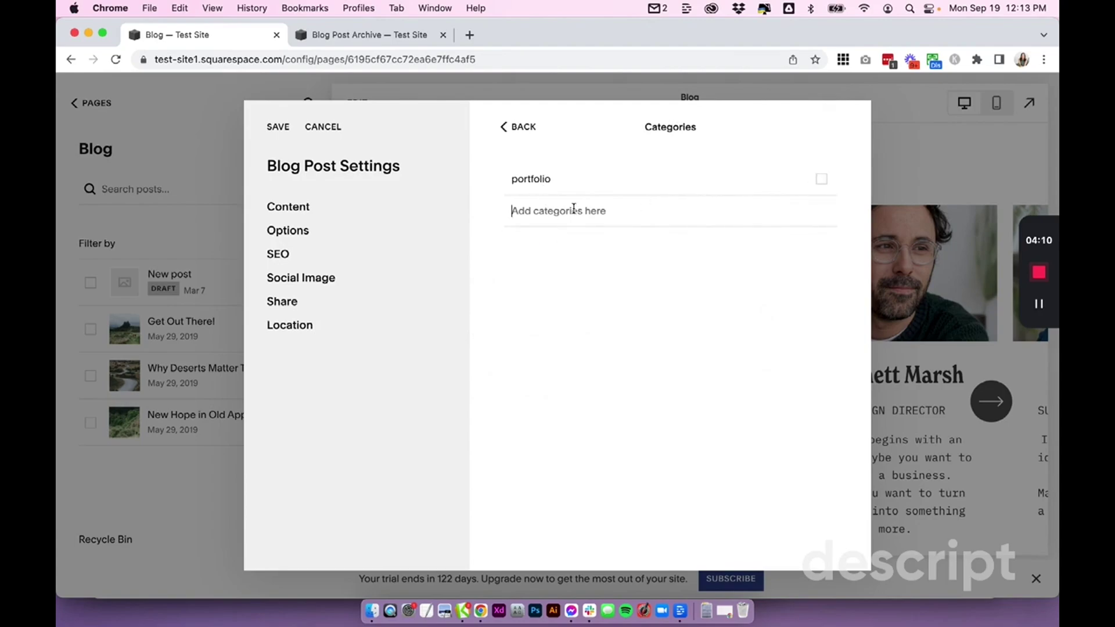
text(more)
key(Return)
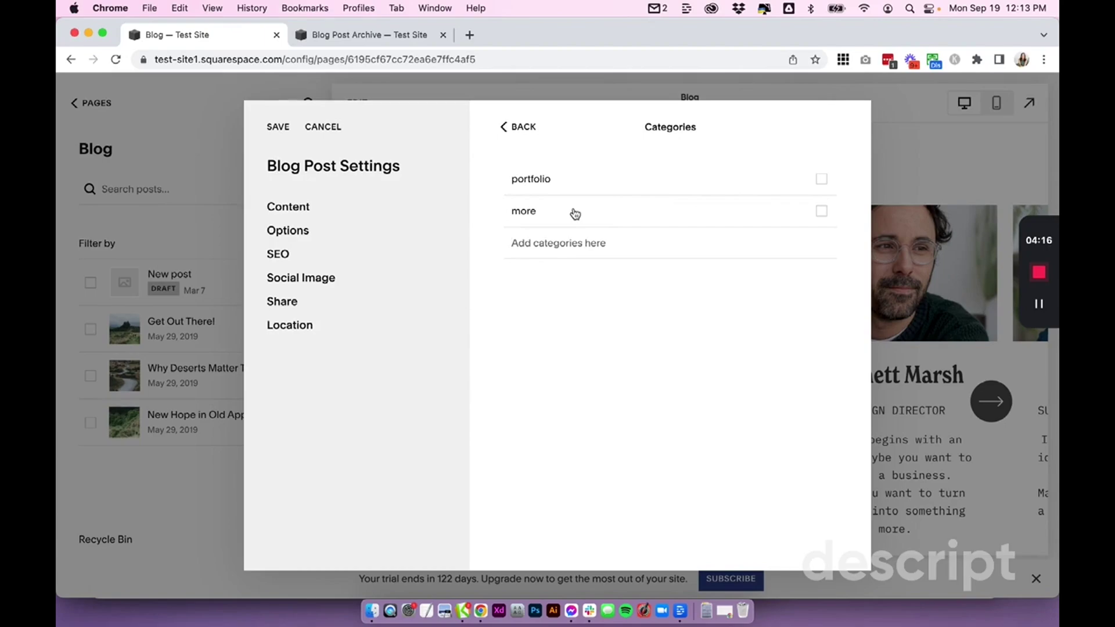
click(821, 211)
click(820, 179)
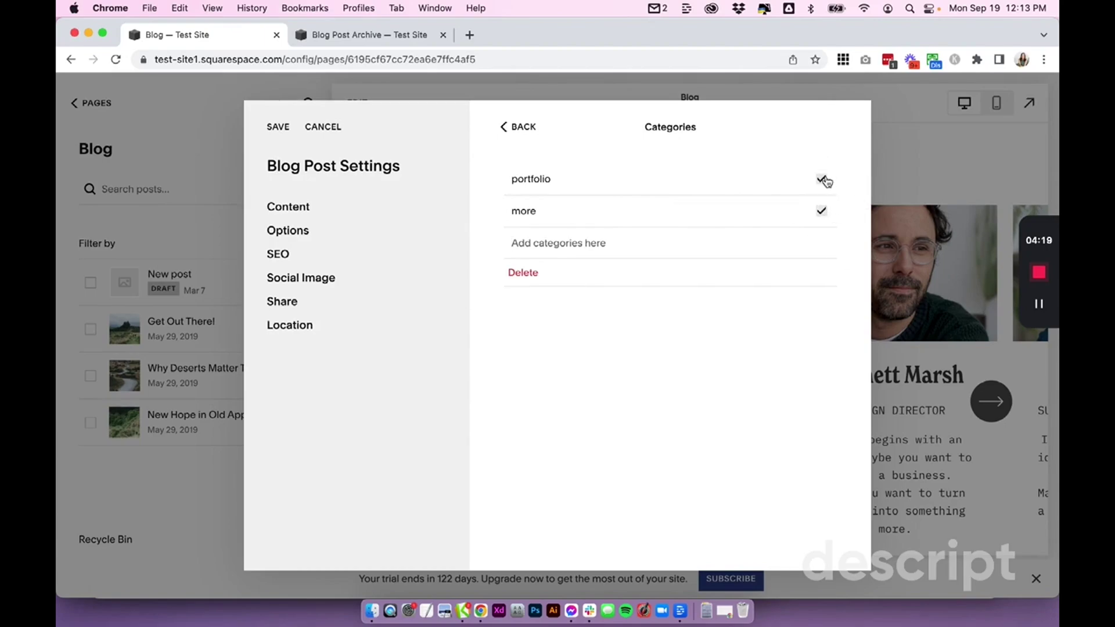
click(822, 179)
click(821, 212)
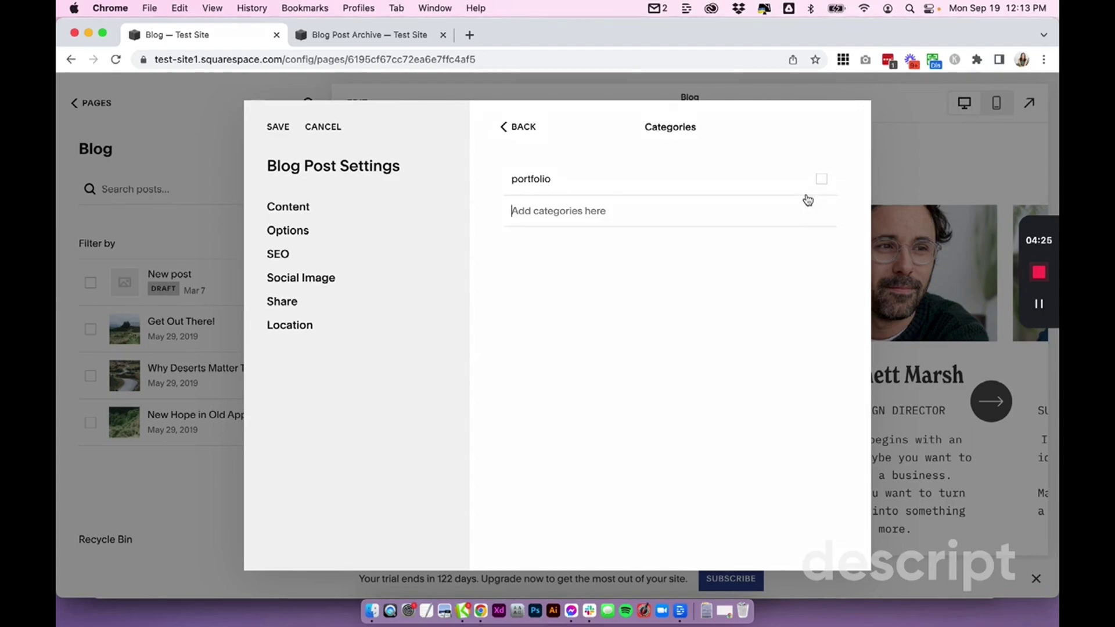
Back in Options, switch the Featured Post toggle on for Get Out There!
click(524, 129)
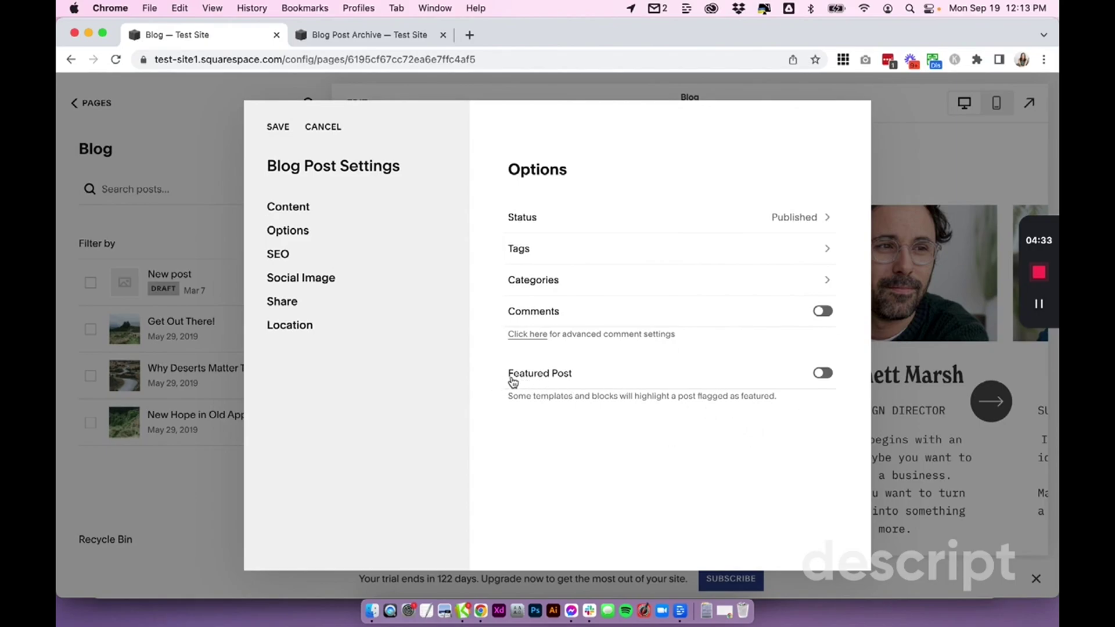
click(819, 374)
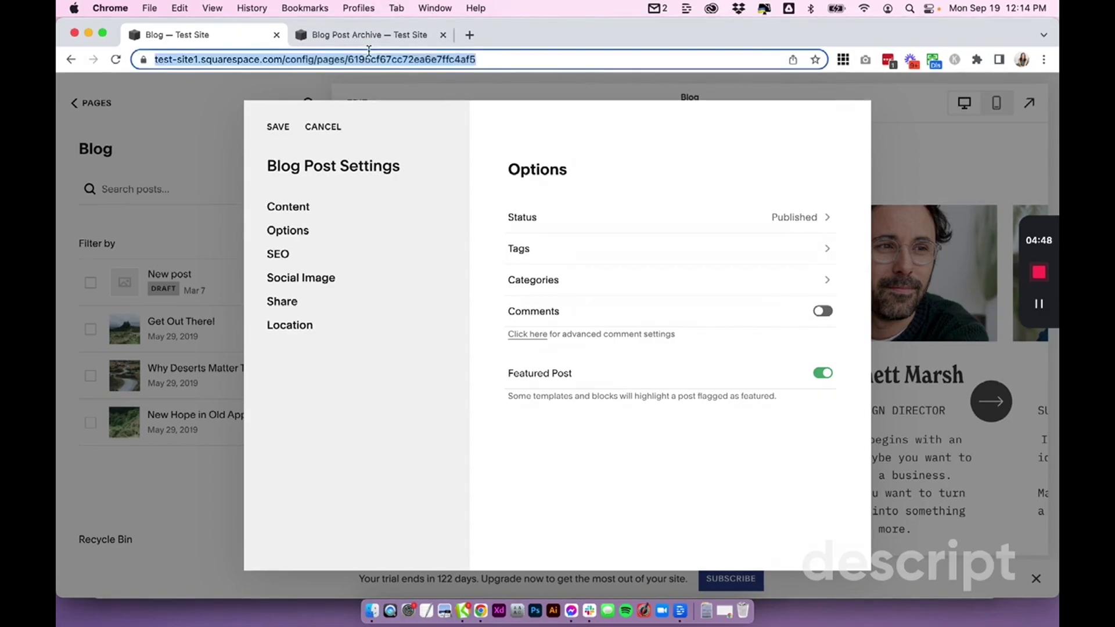
click(372, 36)
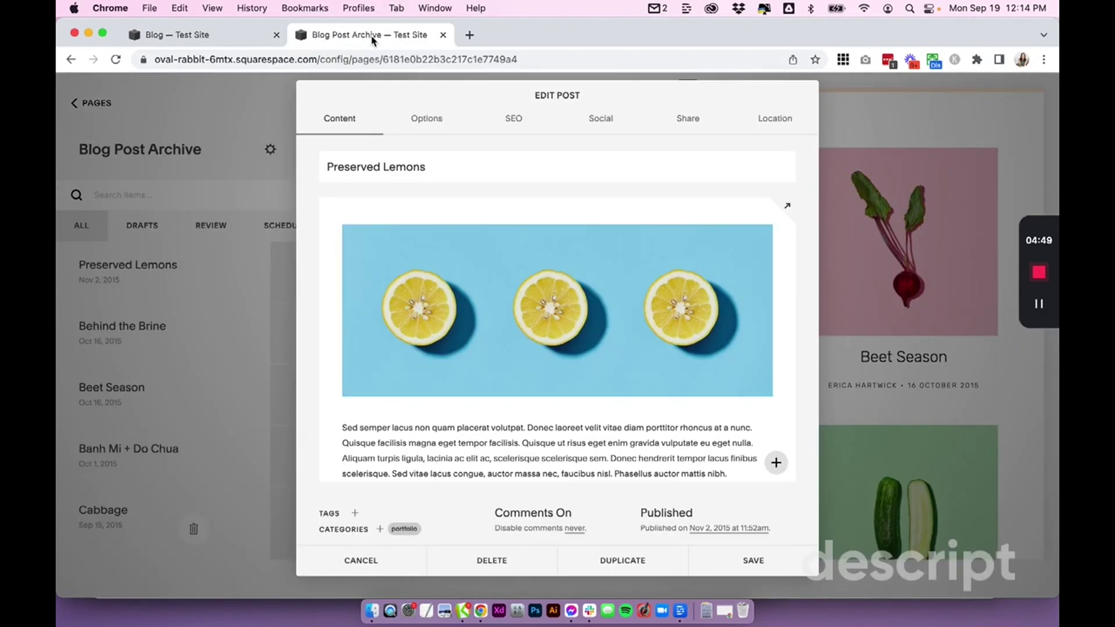
Flag Preserved Lemons as a Featured Post and save it, then save Get Out There! settings
click(437, 126)
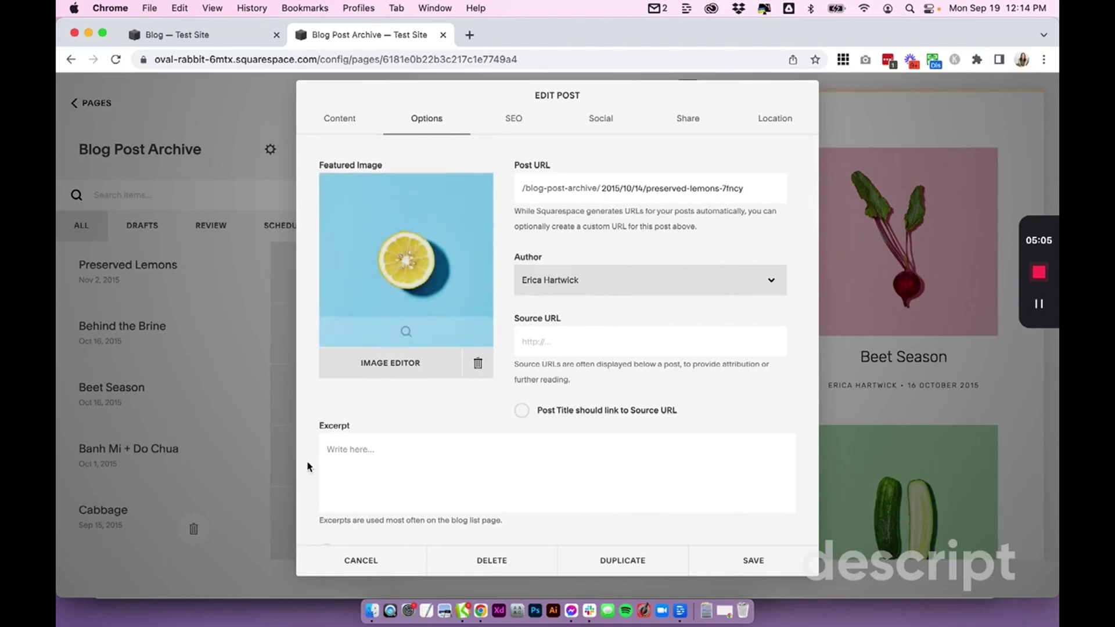
scroll(307, 467, down, 2)
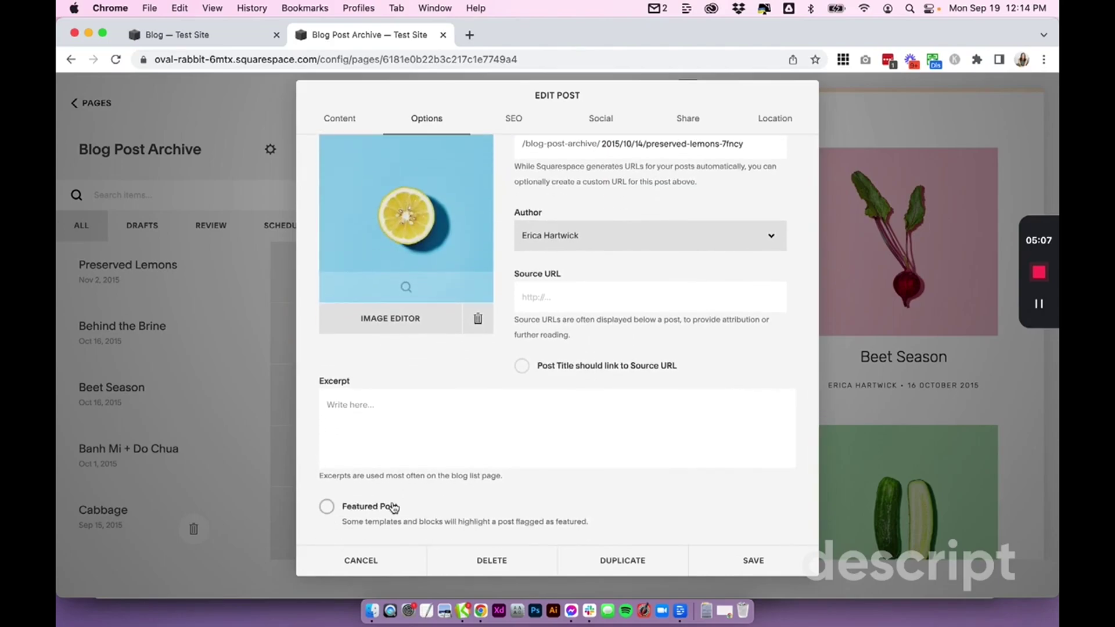
click(327, 506)
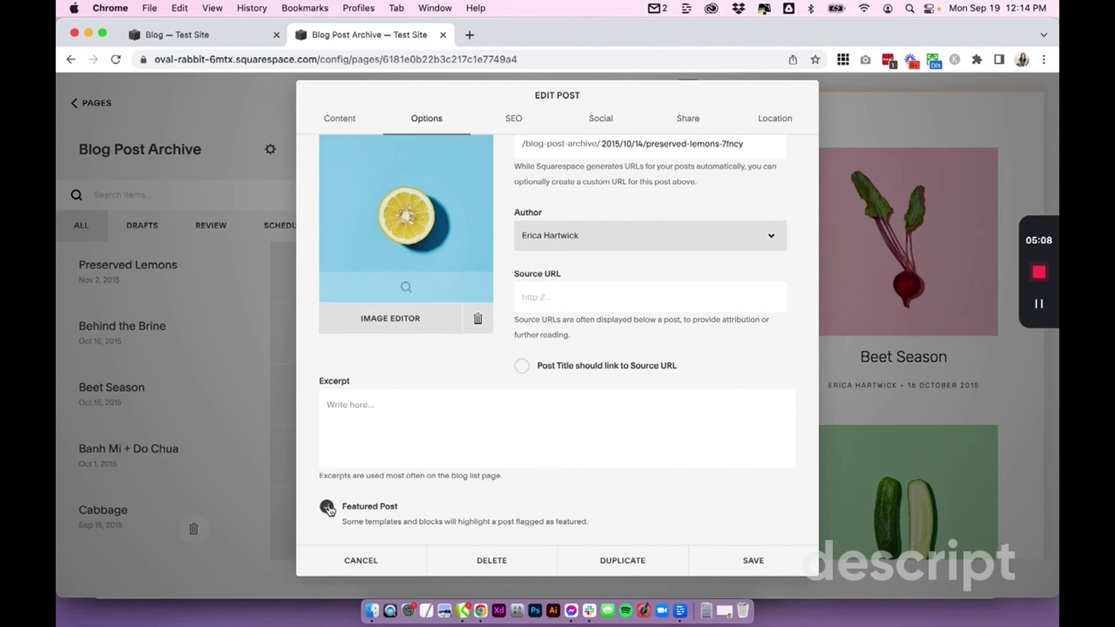
click(745, 559)
click(234, 42)
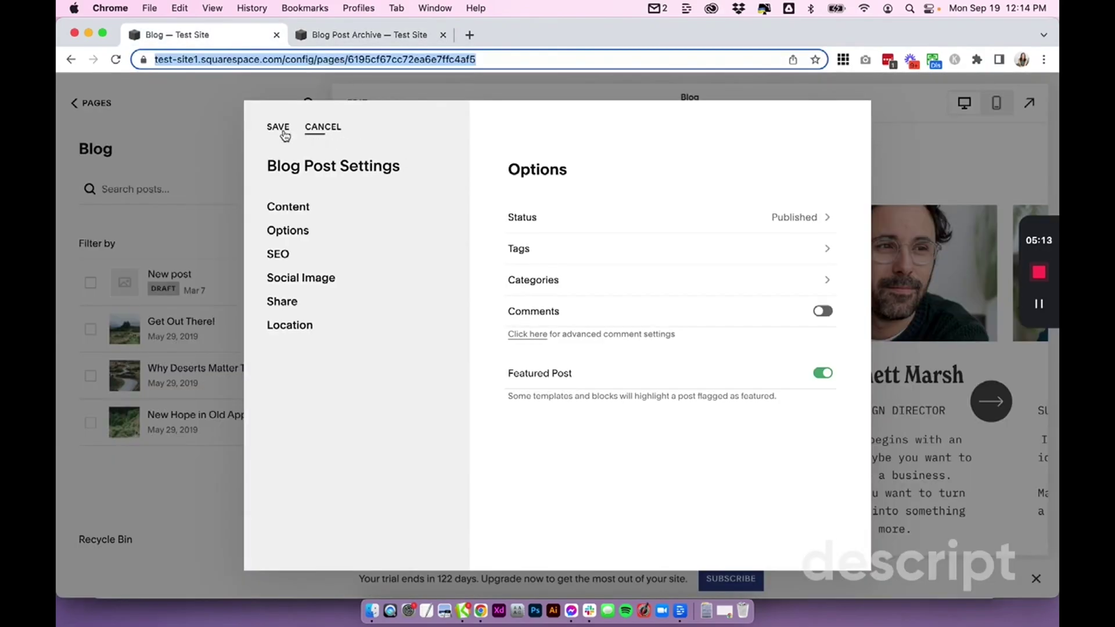
click(279, 127)
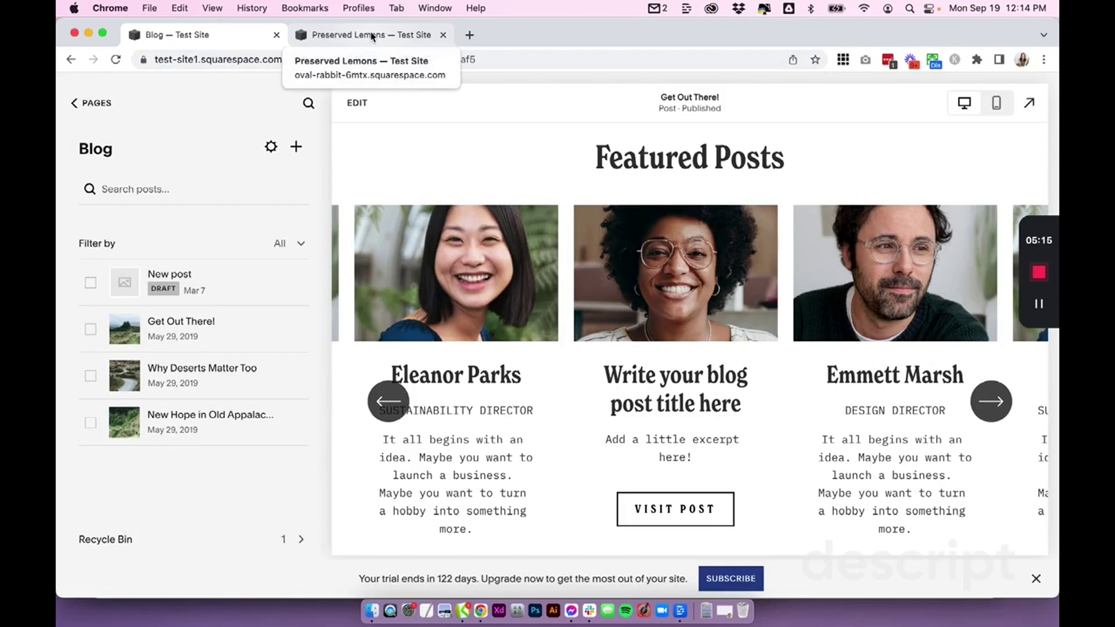
Return to the test site homepage, scroll to the Founders summary block and select it
click(371, 36)
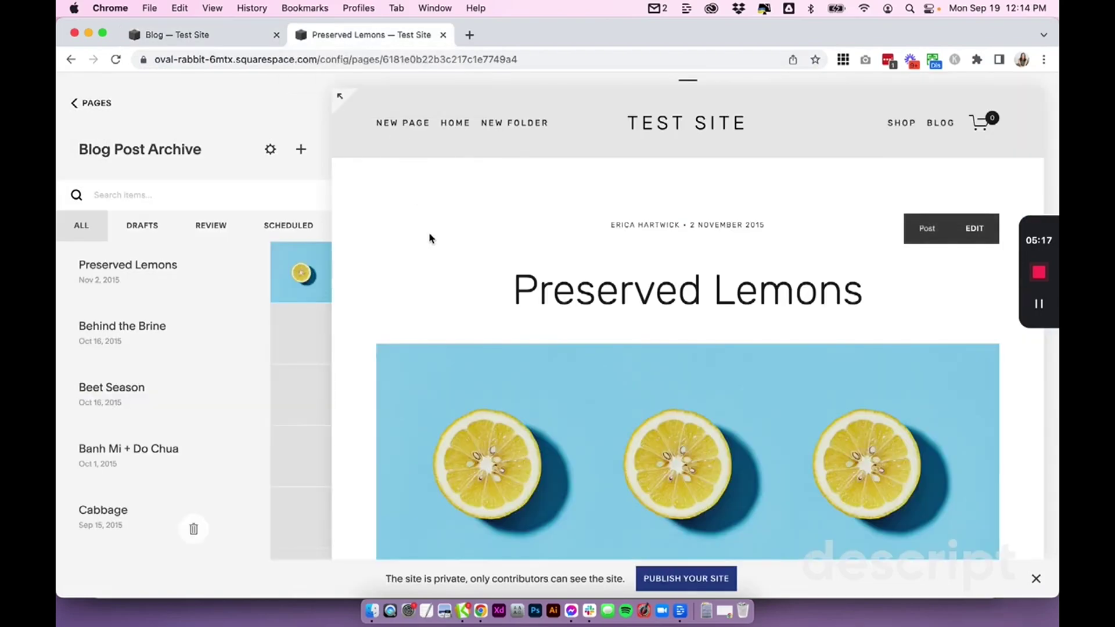
click(705, 124)
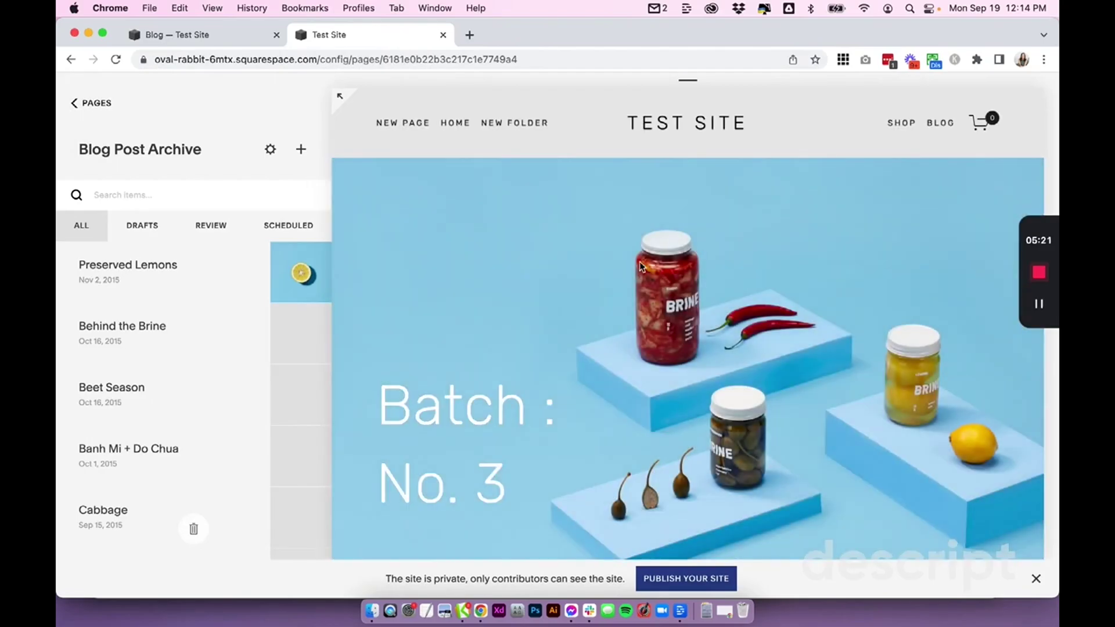
scroll(639, 261, down, 15)
scroll(639, 264, down, 5)
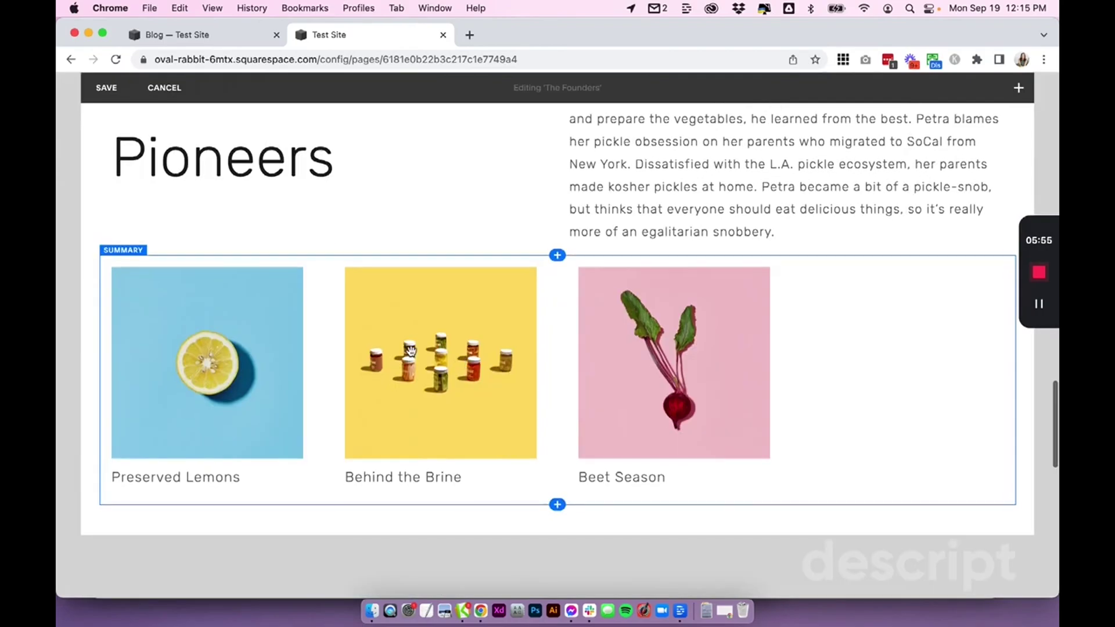
scroll(410, 369, up, 1)
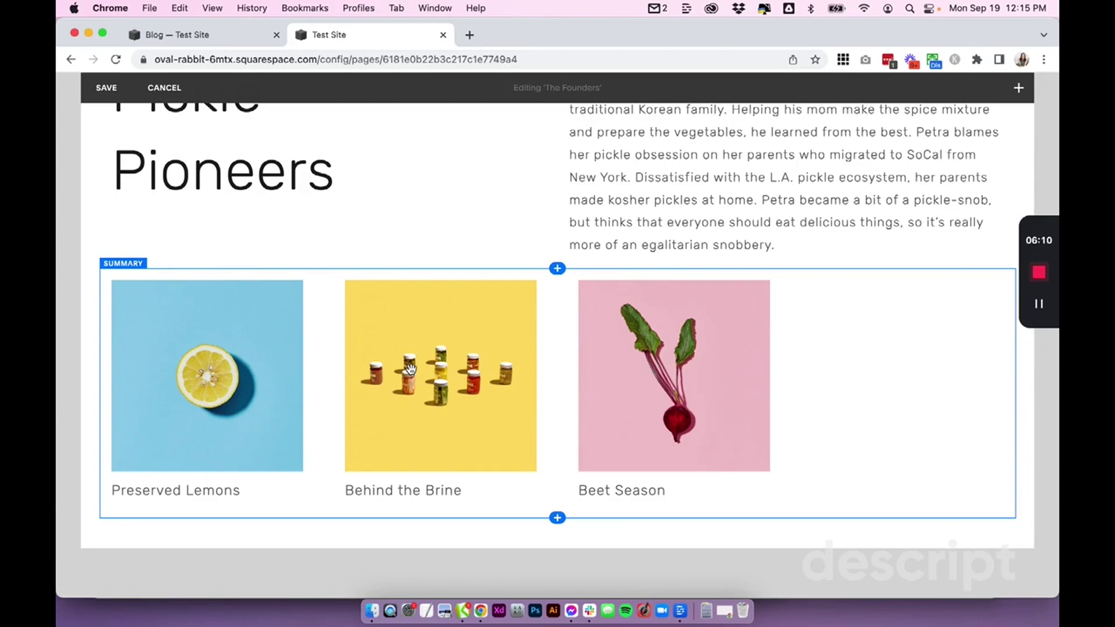
click(451, 313)
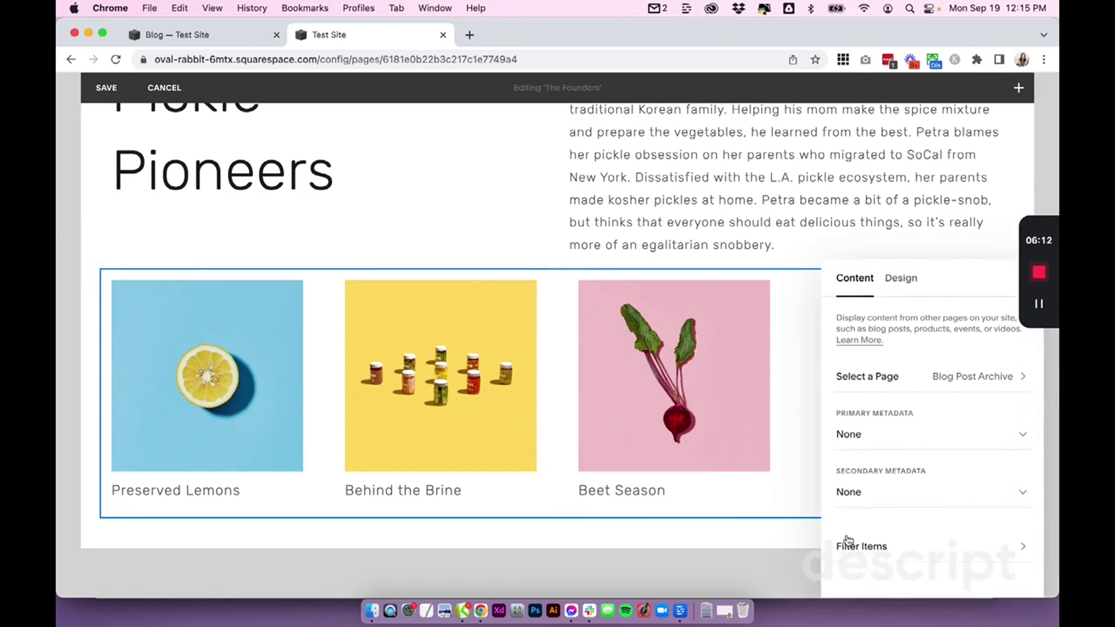
Change the summary block's Design layout from Wall to Carousel
click(912, 281)
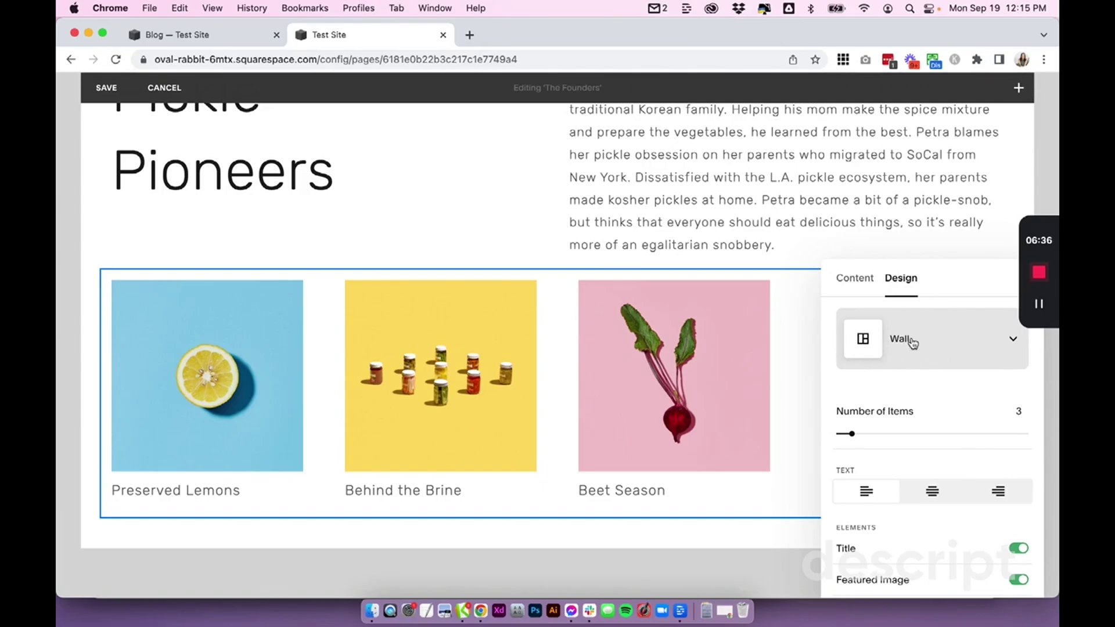
click(1010, 341)
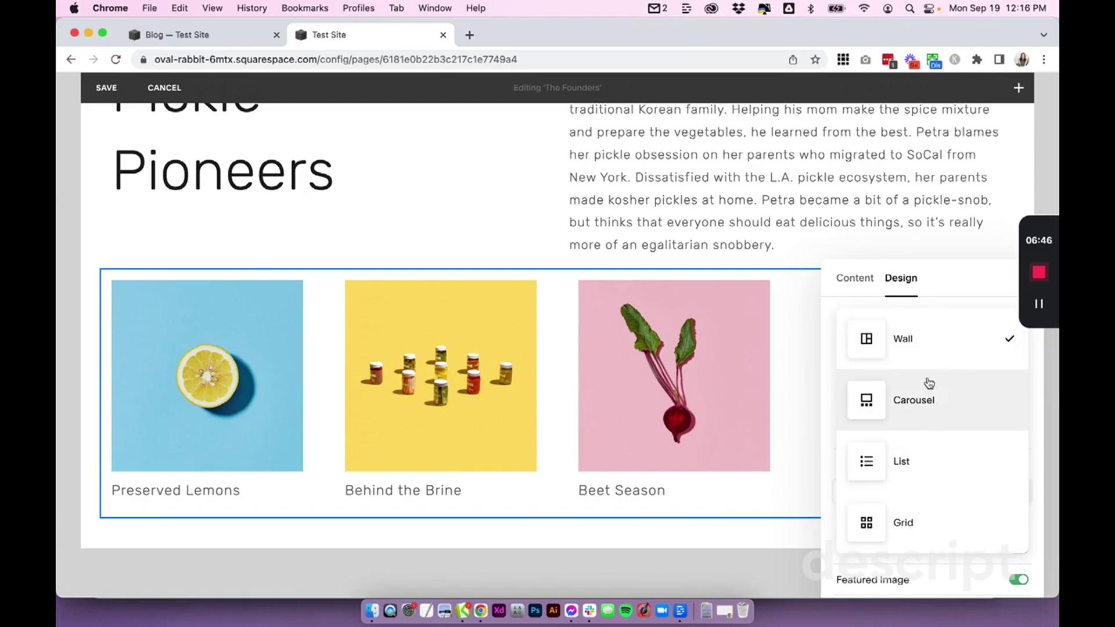
click(927, 385)
Raise Number of Items to 30 and keep Items per Row at 3 after trying 4
scroll(958, 246, down, 3)
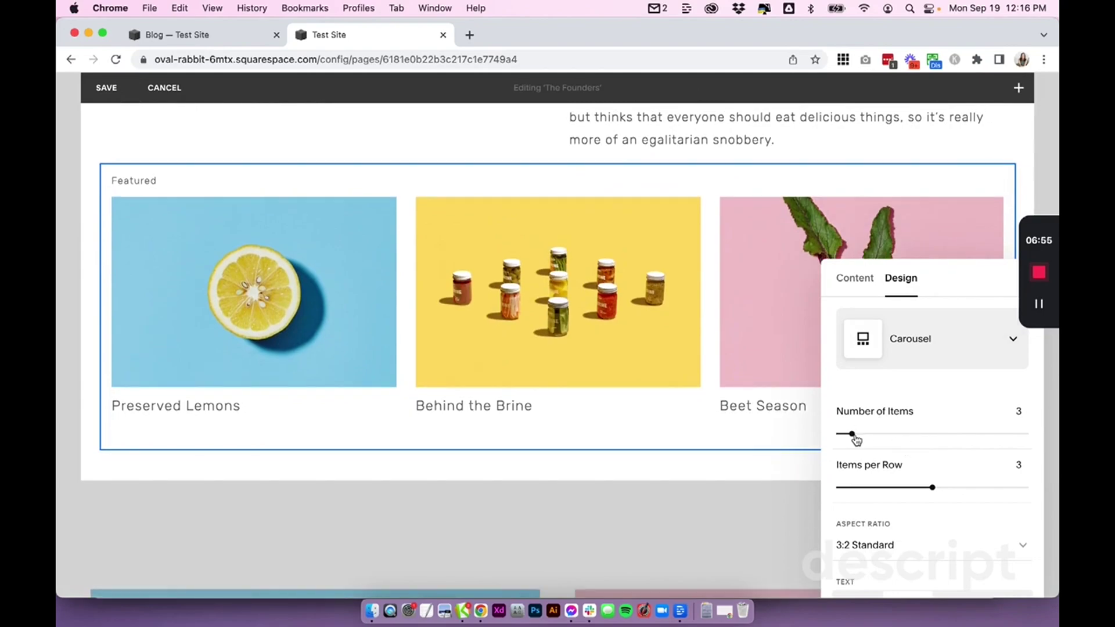
drag(852, 434, 1053, 437)
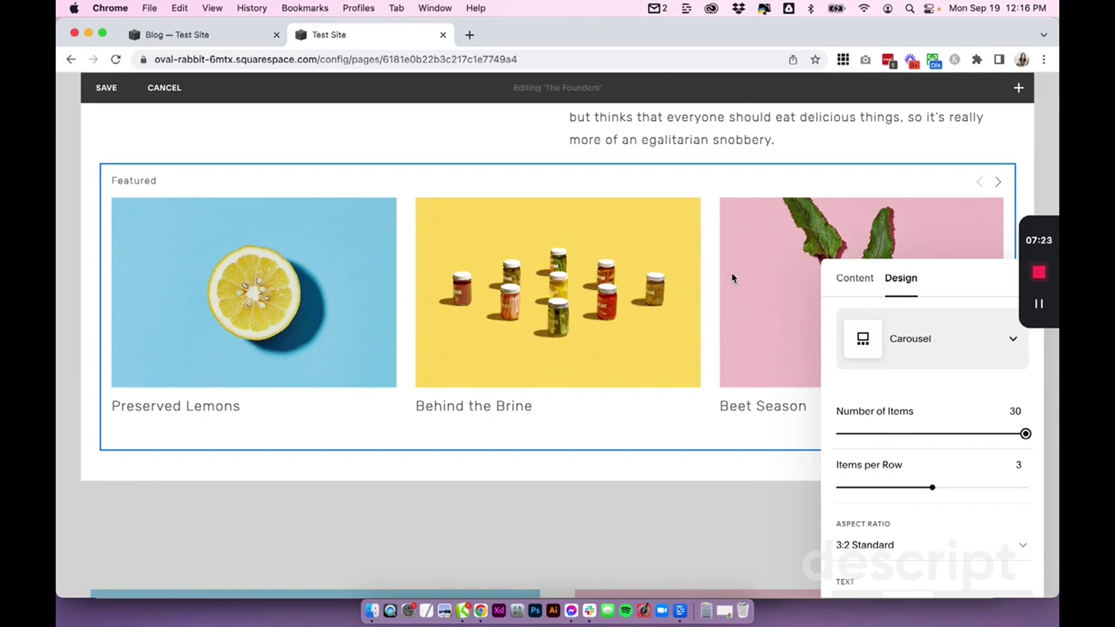
click(933, 488)
drag(935, 490, 870, 493)
mouse_move(956, 489)
mouse_down()
mouse_move(979, 488)
mouse_move(941, 490)
mouse_up()
Set the post image aspect ratio to 1:1 Square
scroll(908, 495, down, 4)
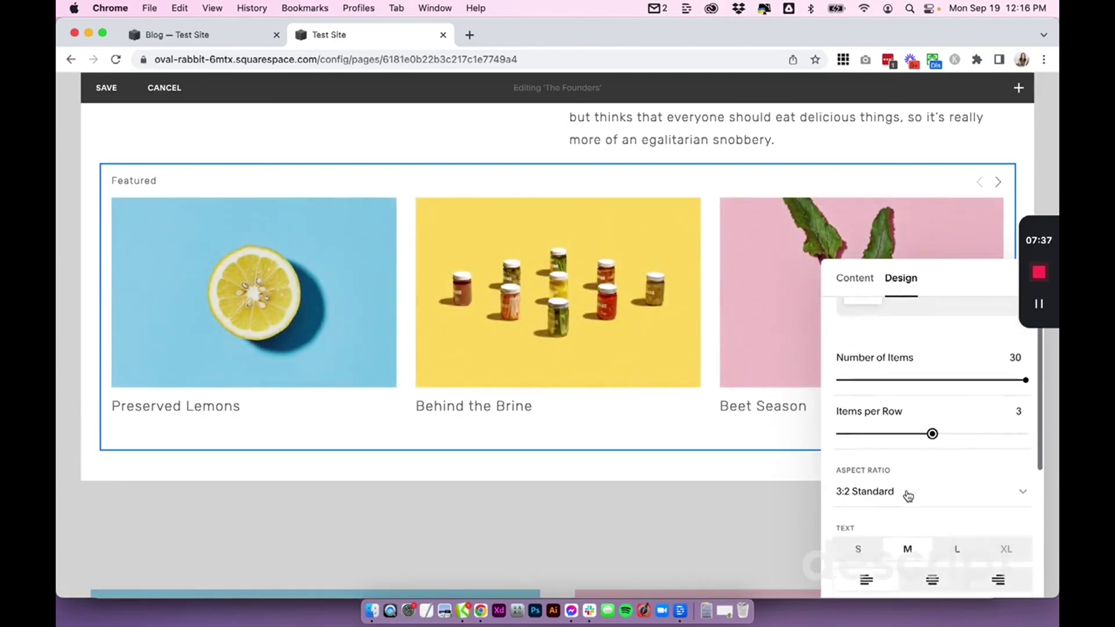
click(865, 430)
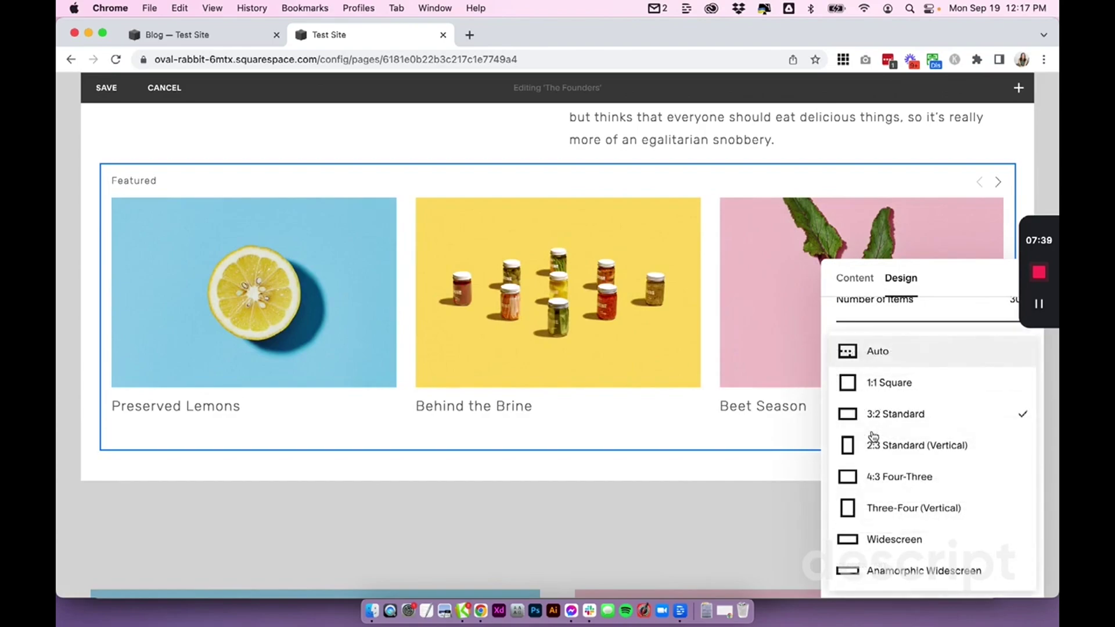
click(904, 388)
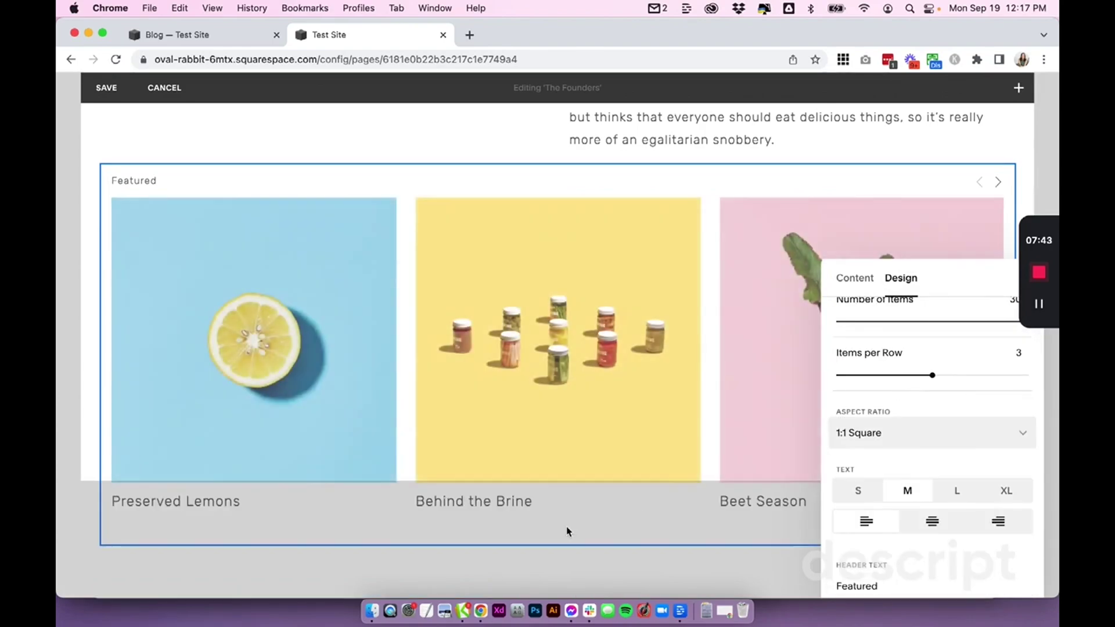
Set the post title text size to L and center-align the titles
scroll(632, 453, down, 2)
click(858, 432)
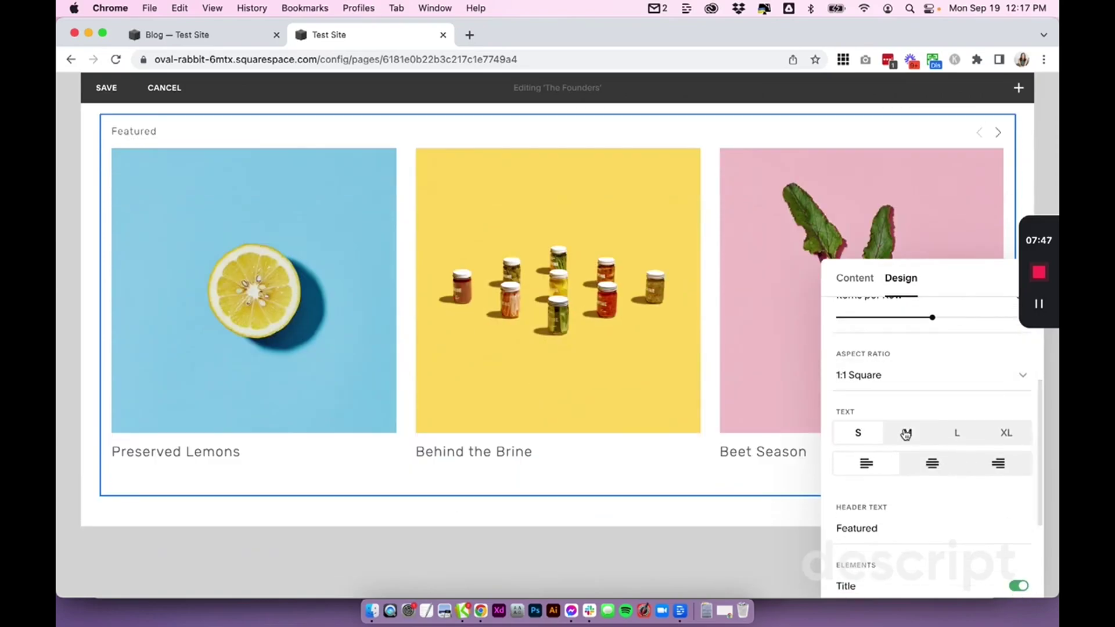
click(905, 433)
click(957, 432)
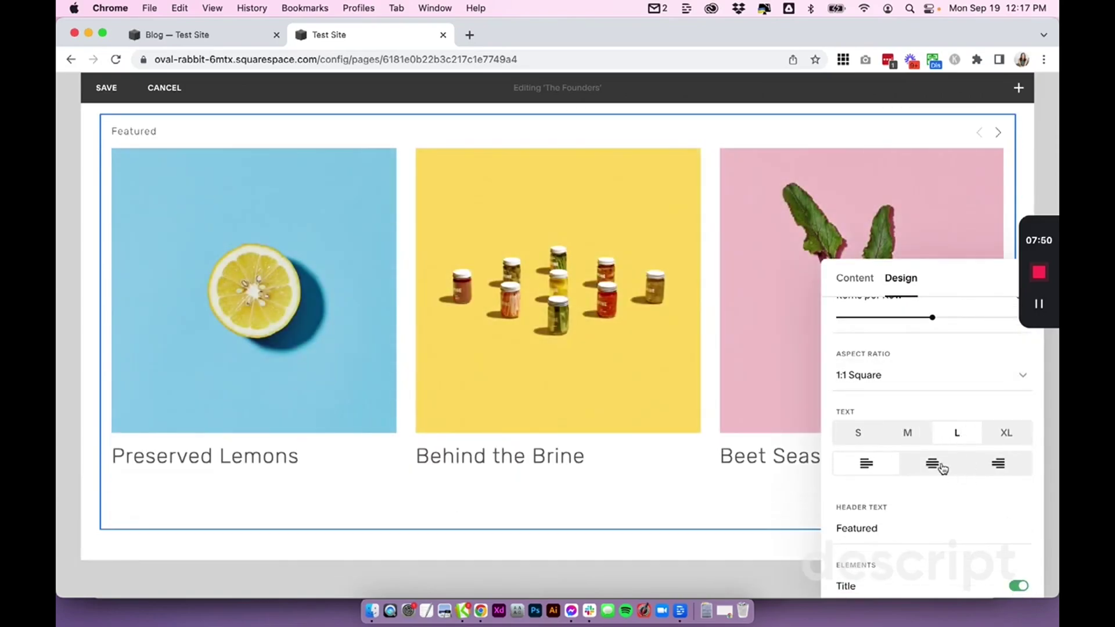
click(941, 467)
Delete 'Featured' from the Header Text field so no heading shows above the carousel
scroll(950, 490, down, 3)
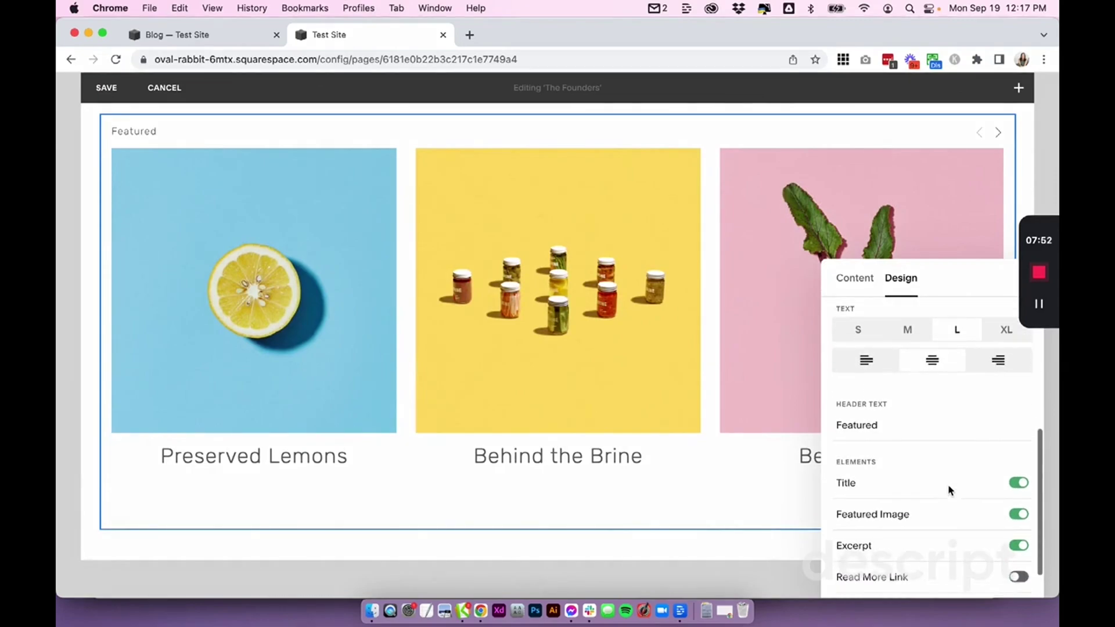
scroll(681, 478, up, 2)
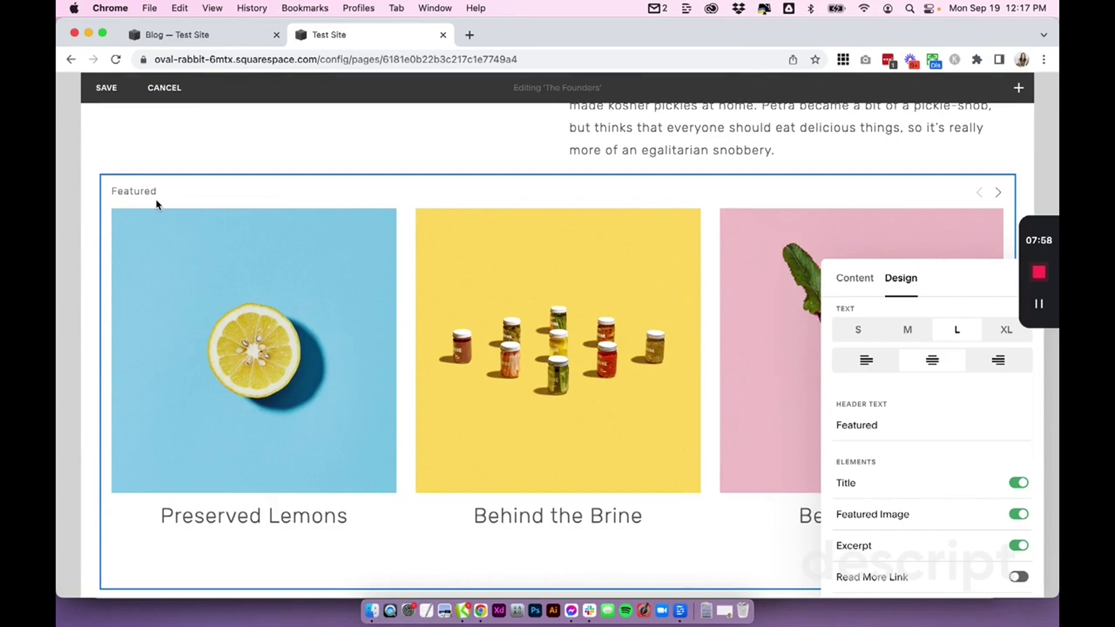
double_click(881, 423)
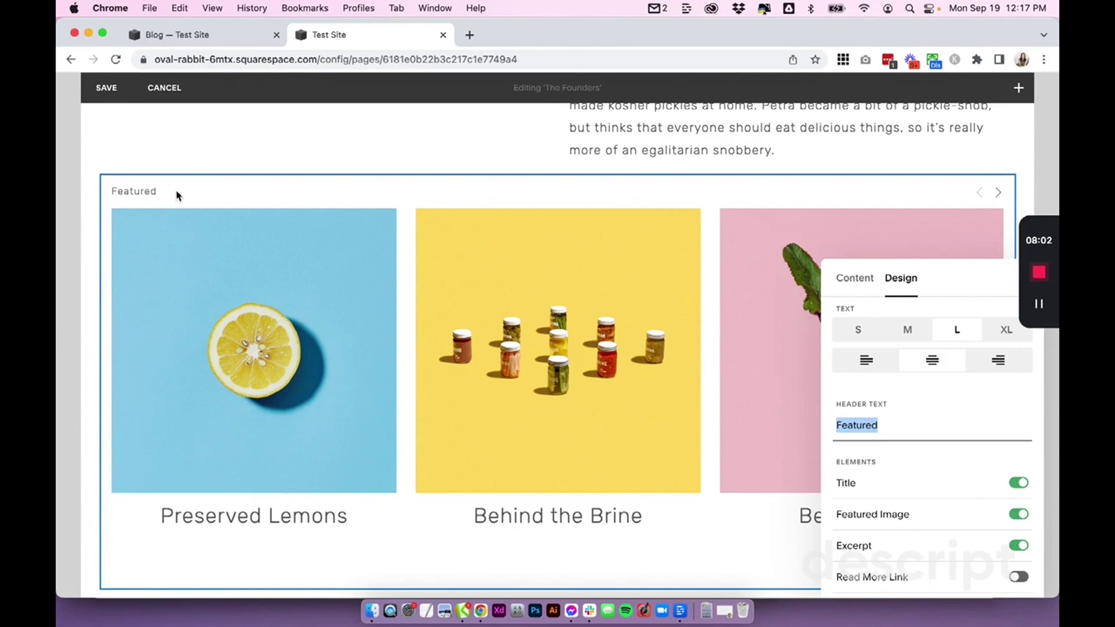
key(BackSpace)
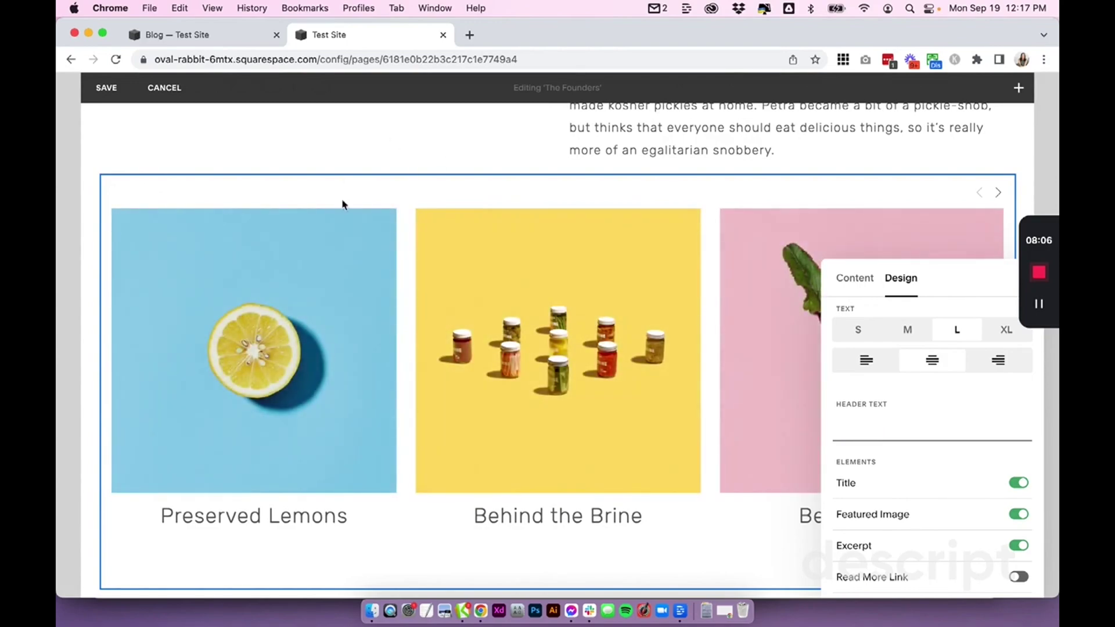
scroll(485, 195, up, 1)
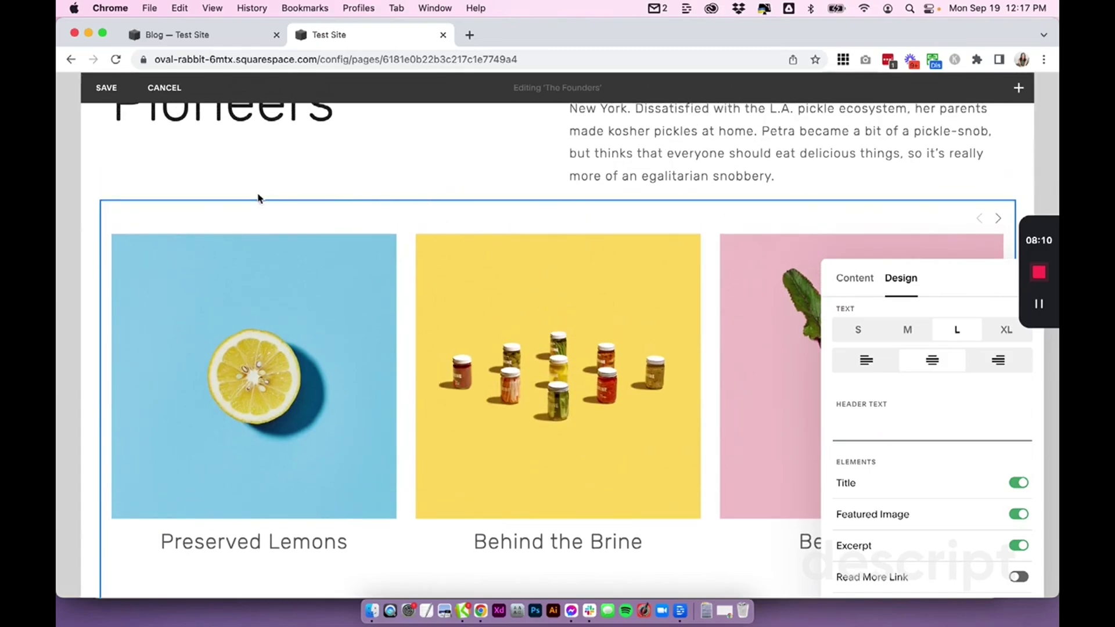
scroll(457, 221, up, 3)
scroll(478, 228, up, 2)
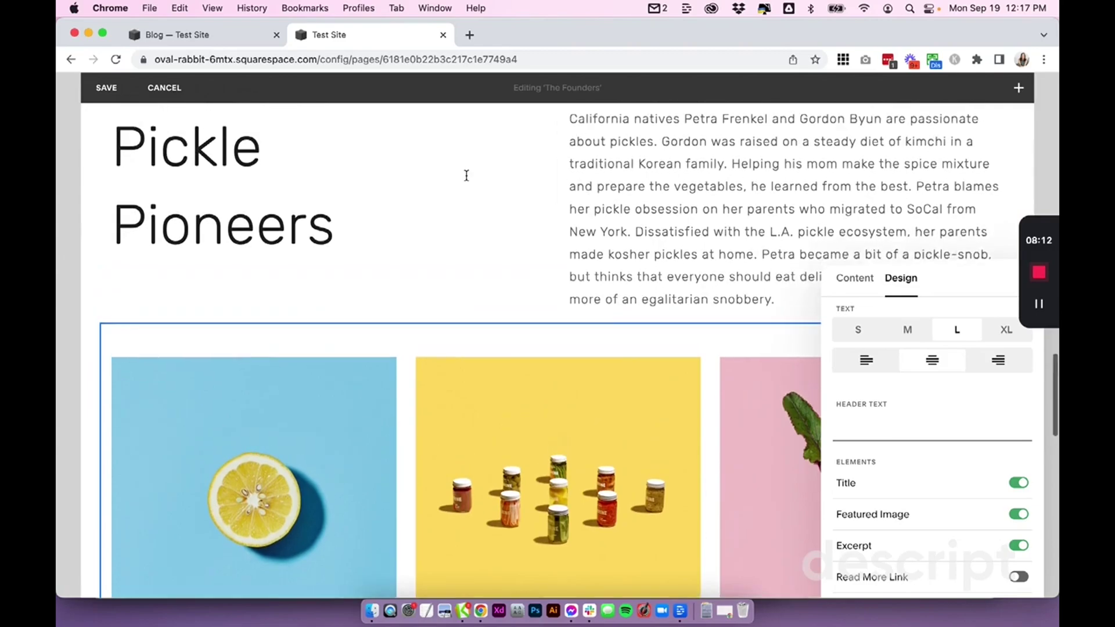
scroll(456, 180, down, 3)
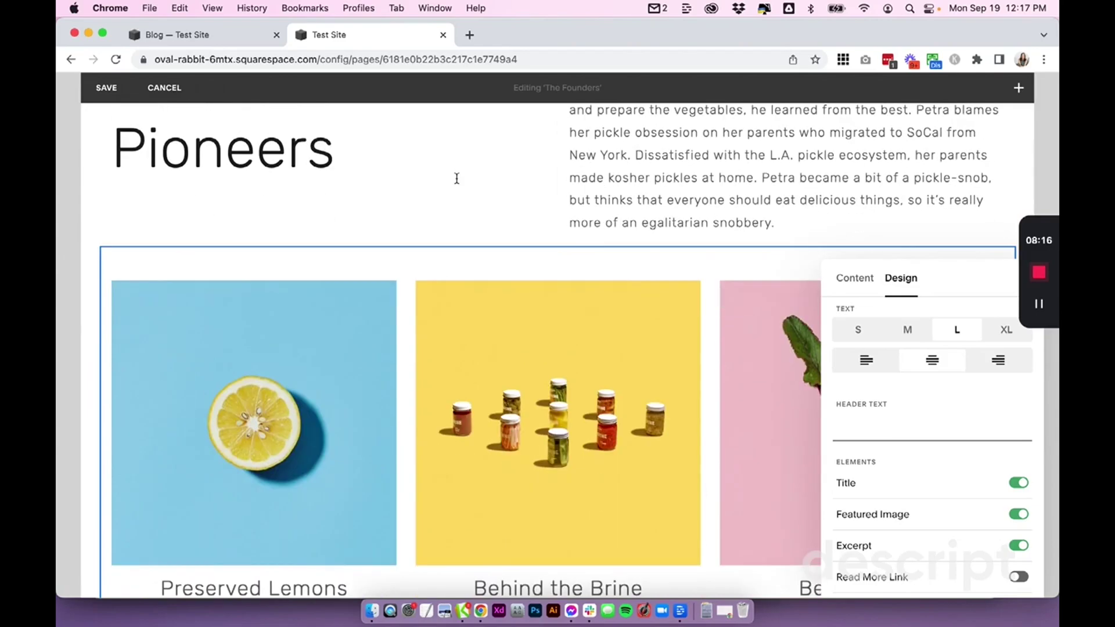
scroll(594, 272, down, 1)
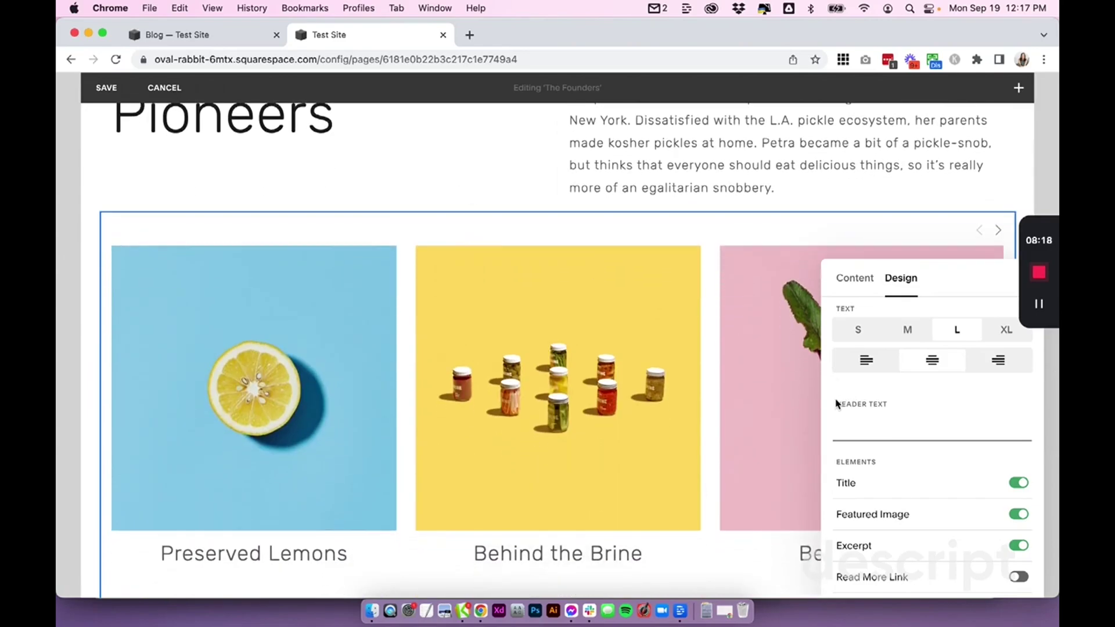
drag(874, 403, 898, 428)
click(899, 429)
scroll(585, 335, down, 2)
Keep Featured Image on after toggling it, and enable Read More Link under each title
scroll(1000, 448, down, 1)
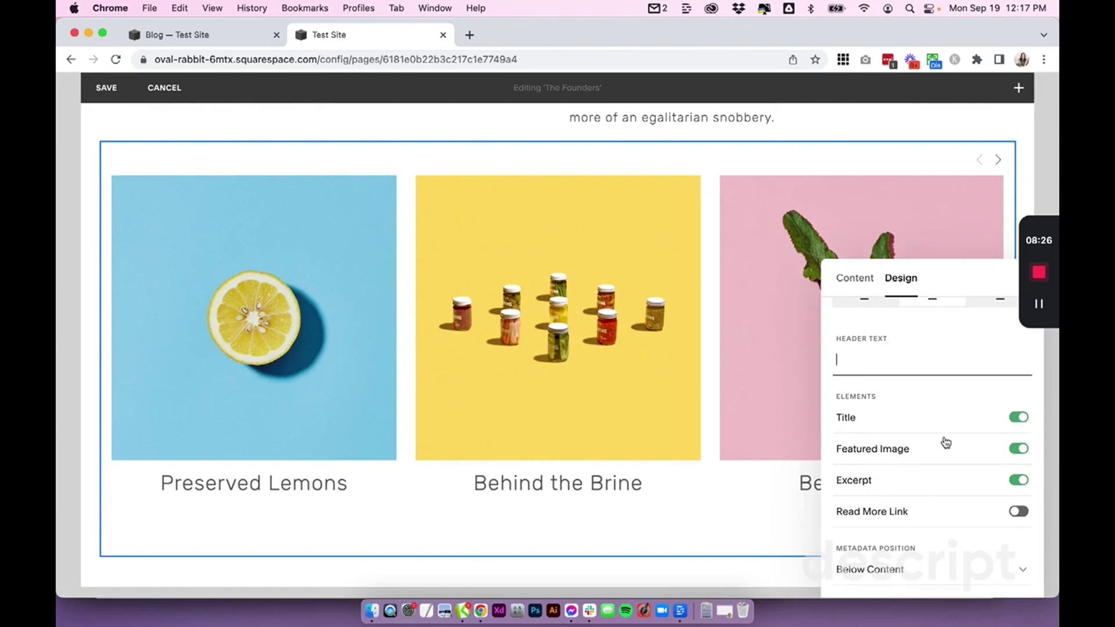
click(1026, 451)
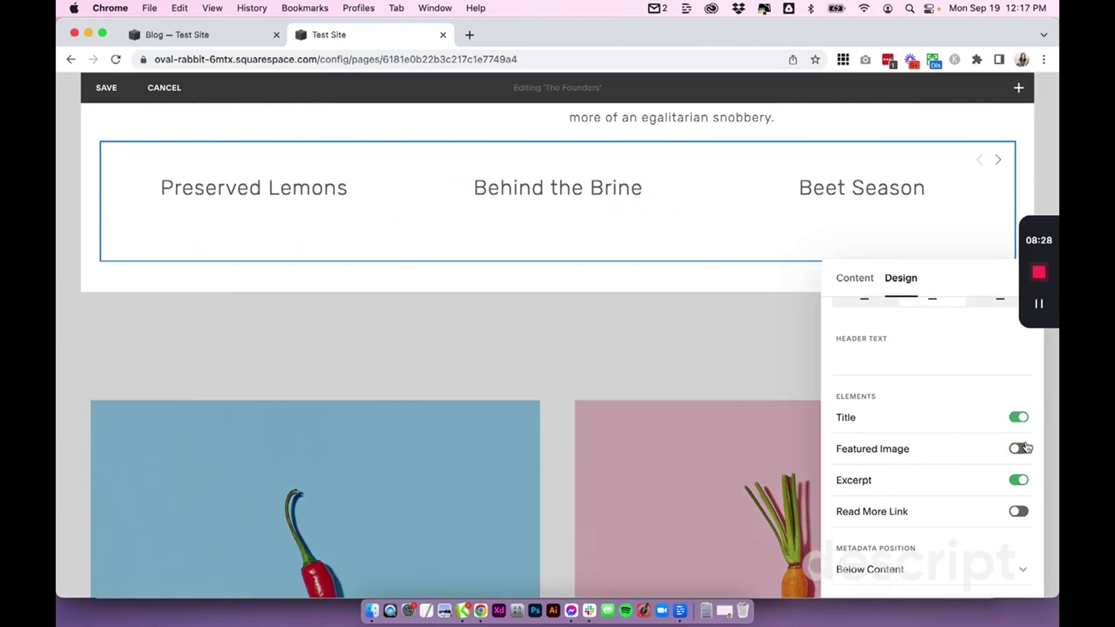
click(1024, 450)
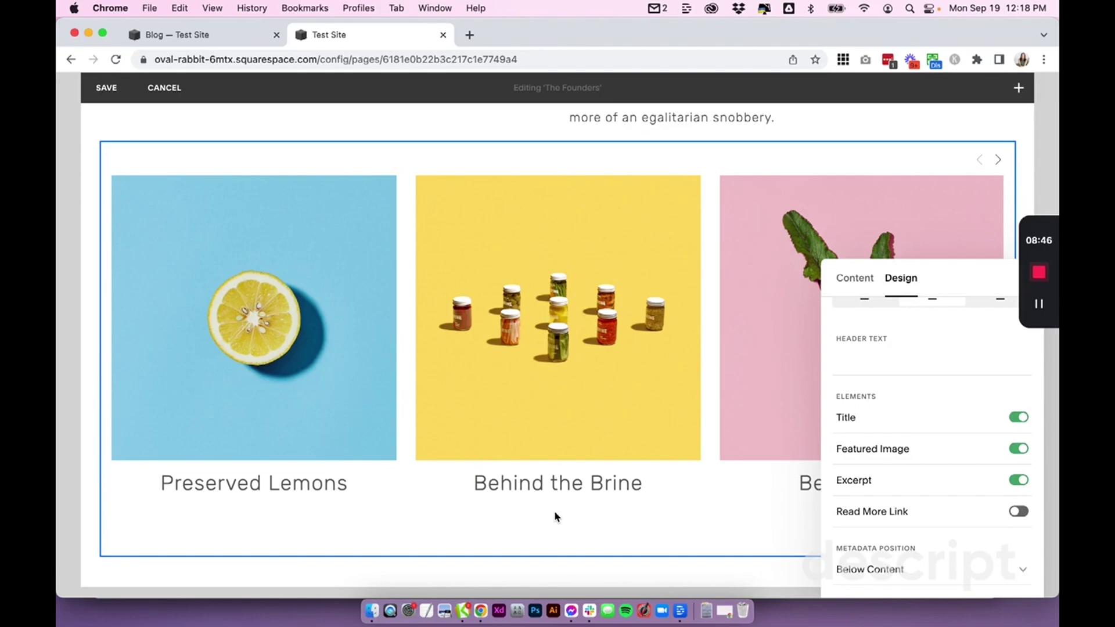
click(1018, 511)
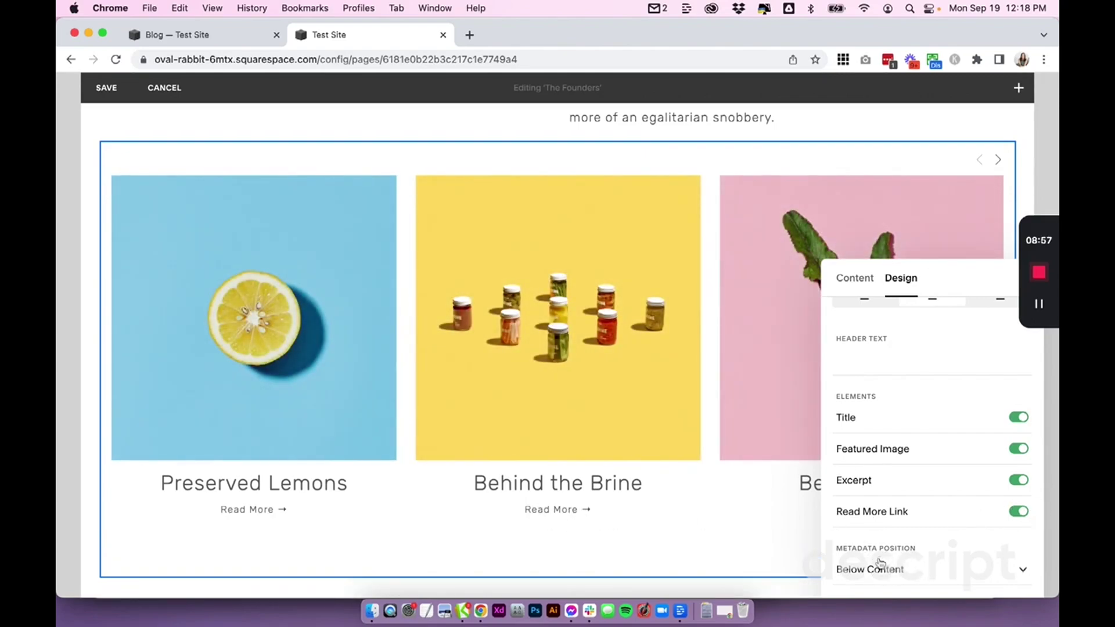
click(851, 283)
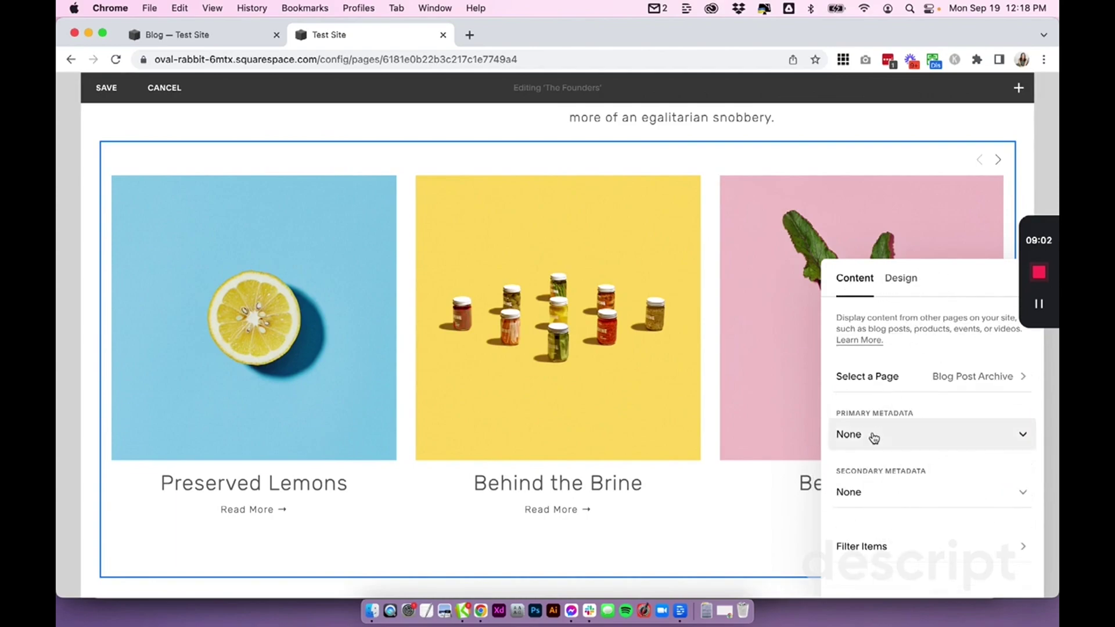
Set Primary Metadata to Category and, after trying Below Title, keep Metadata Position at Above Title
click(875, 436)
click(873, 443)
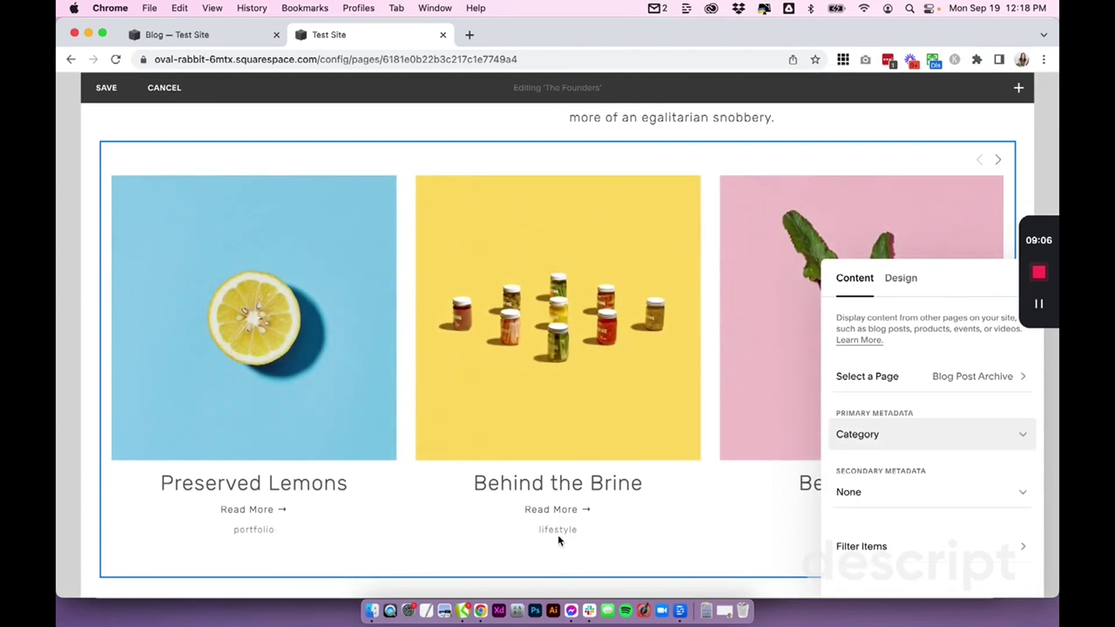
click(903, 281)
scroll(940, 511, down, 10)
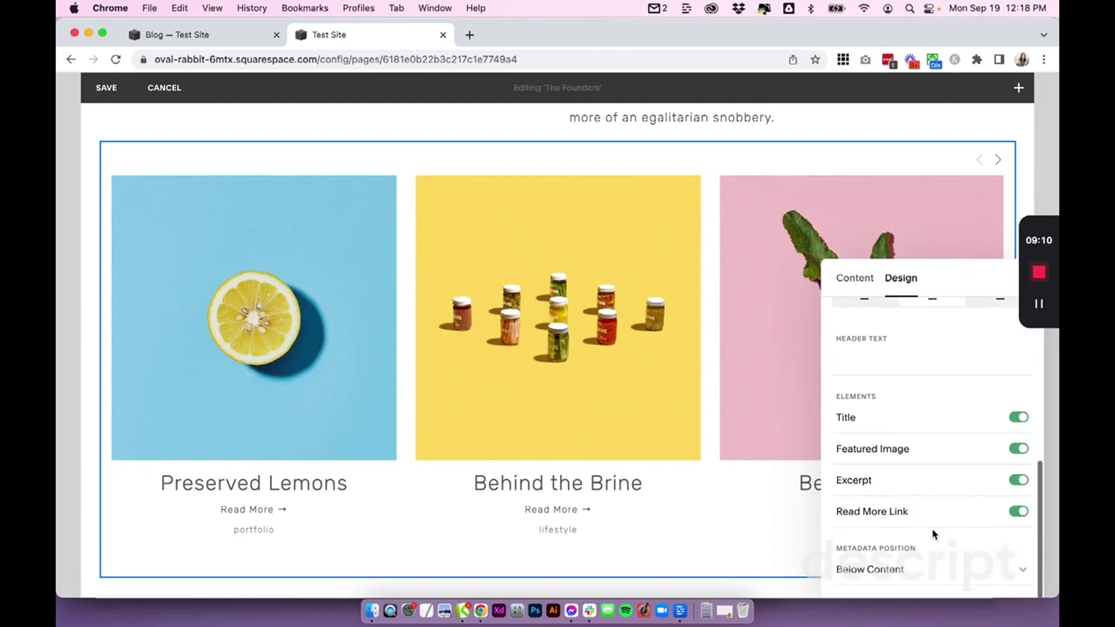
click(868, 570)
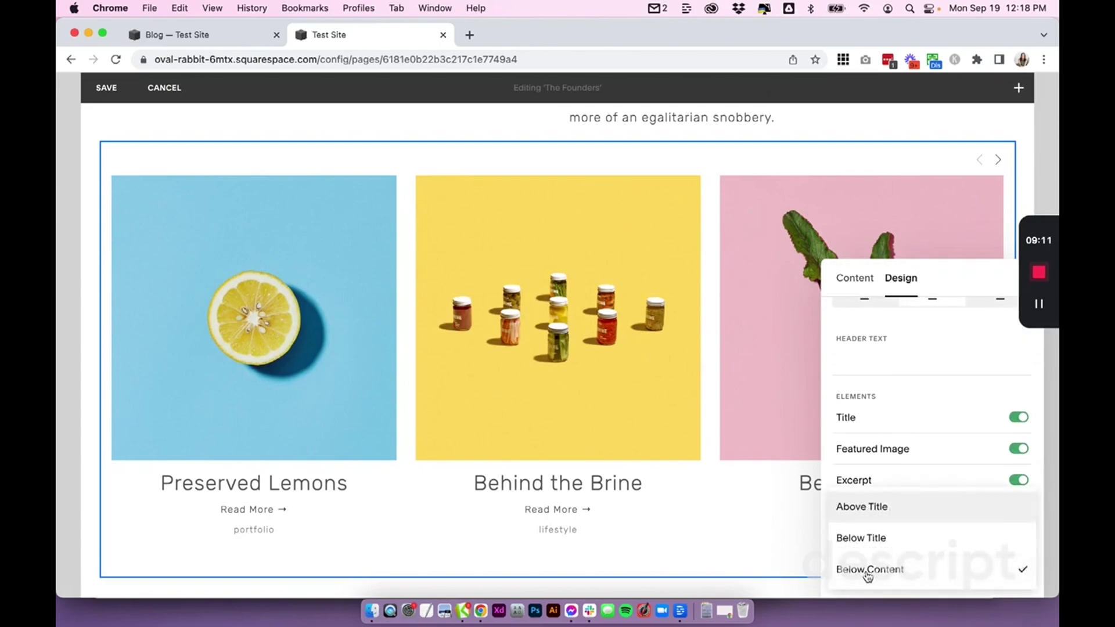
click(901, 508)
click(893, 561)
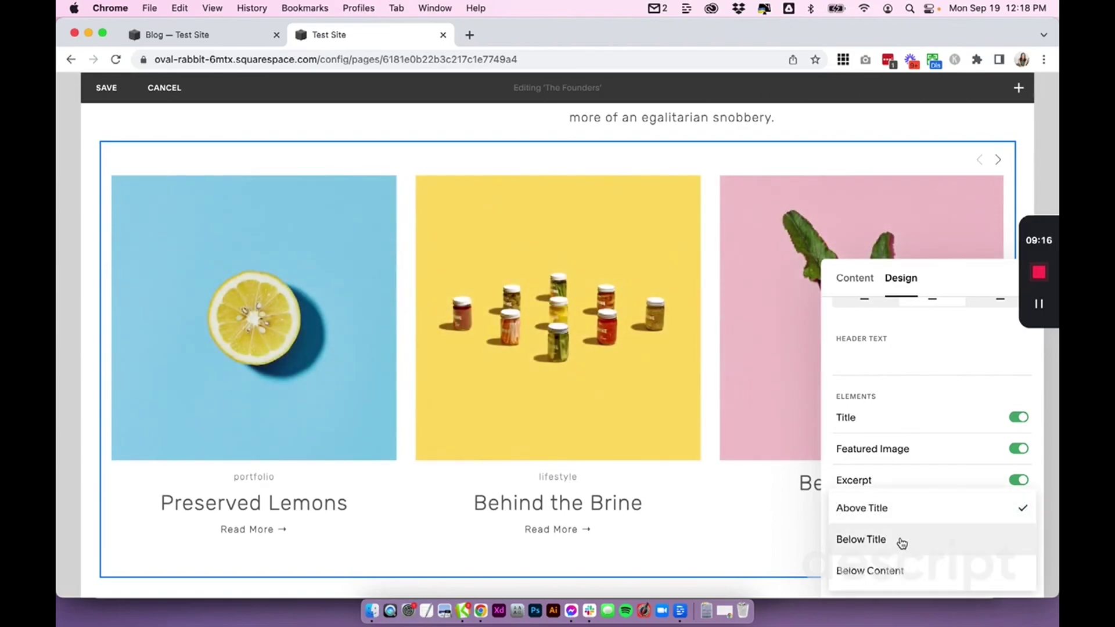
click(900, 538)
click(901, 562)
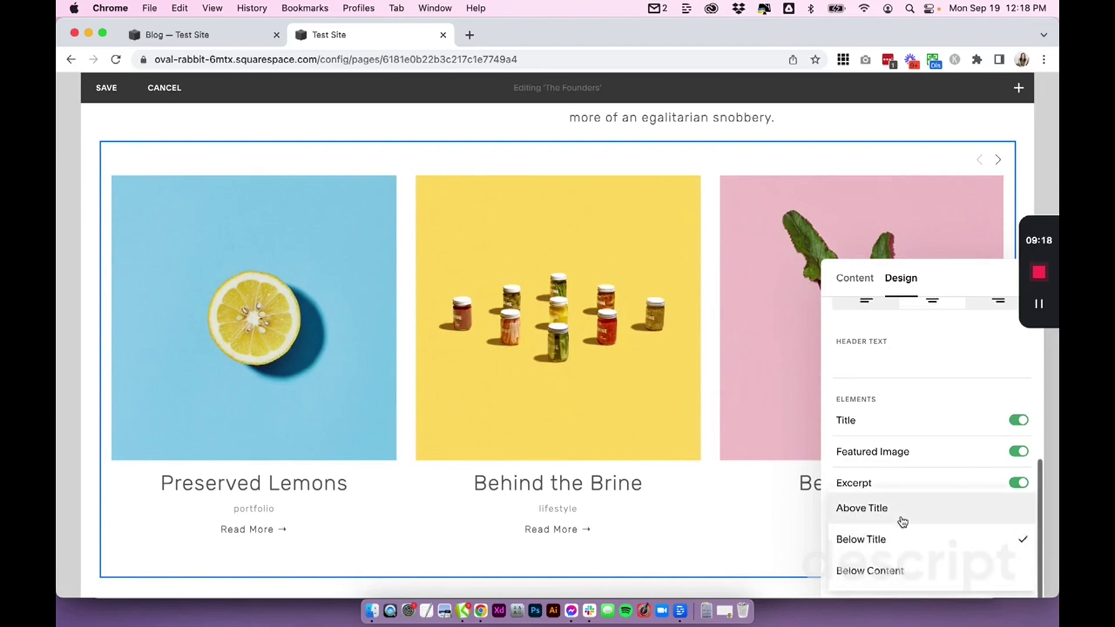
click(901, 509)
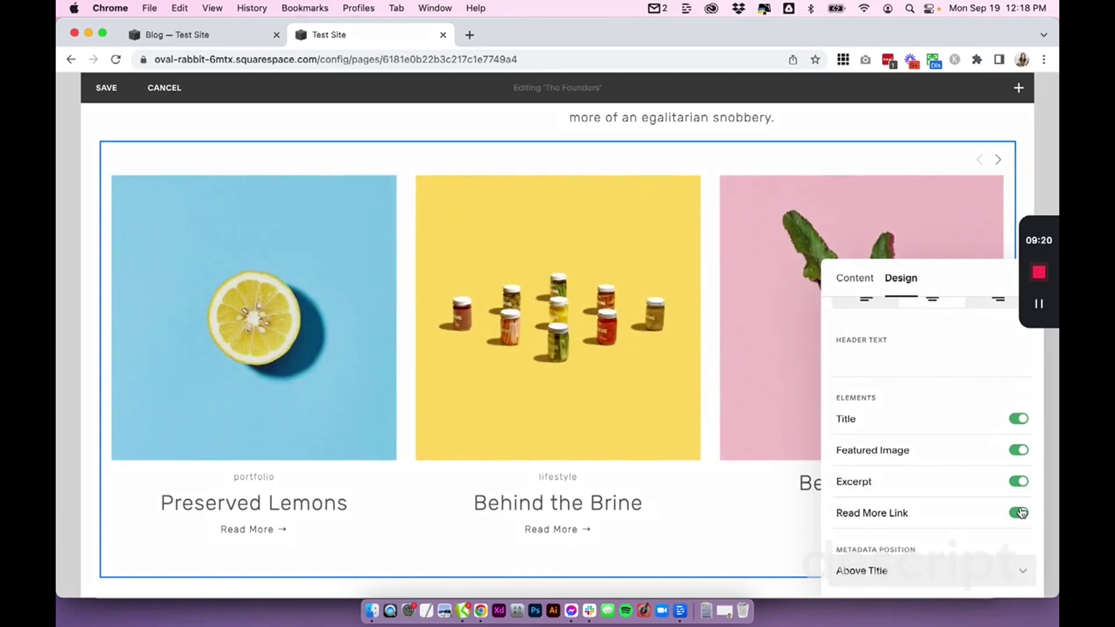
Set Primary Metadata back to None to remove the category labels
click(855, 278)
click(901, 436)
click(899, 378)
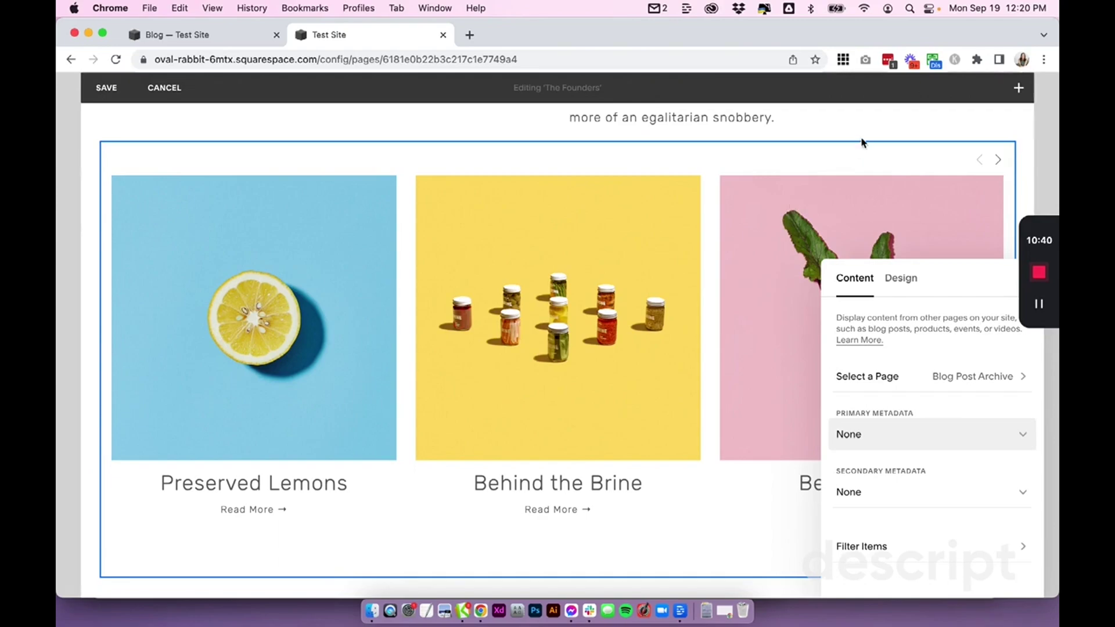
Deselect the summary block to close its settings panel and view the finished carousel
click(872, 128)
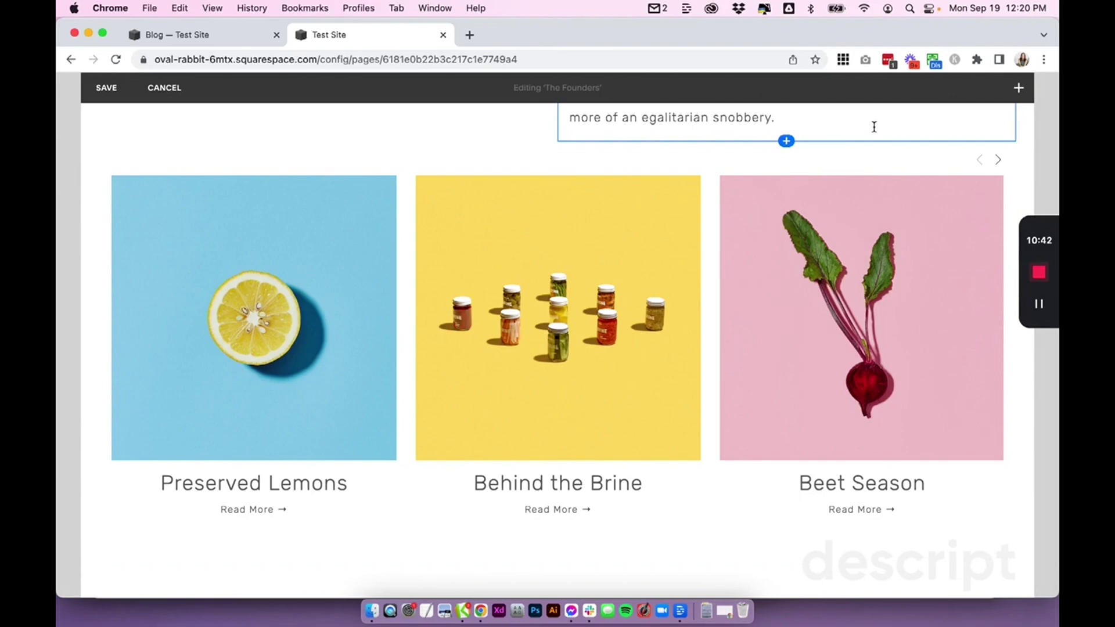